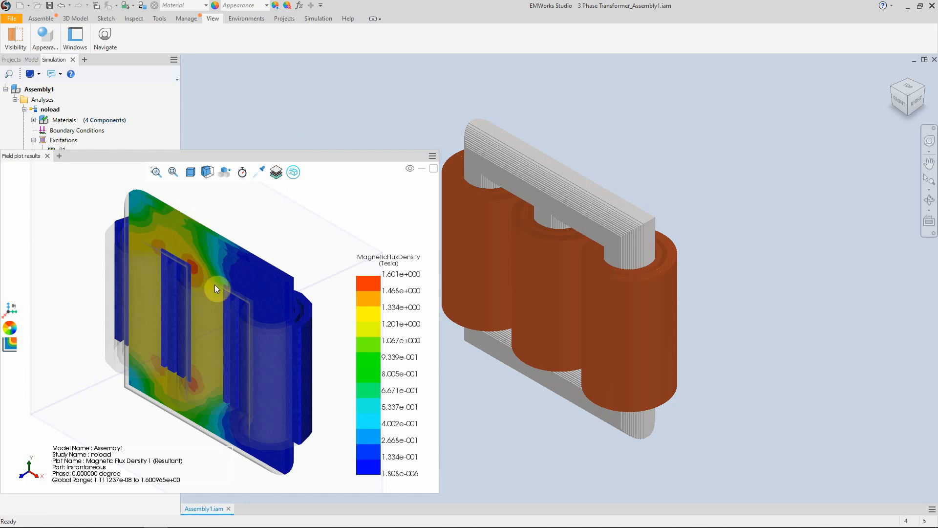
Close the magnetic flux density field plot of the noload study.
left_click_drag(98, 160, 436, 126)
left_click(387, 124)
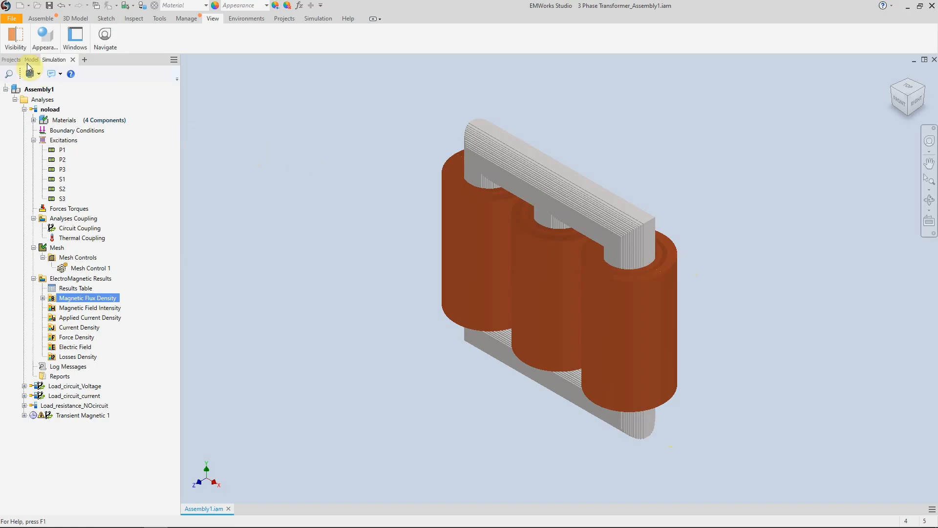
Create a new standard project EMWProject2 in the EMWORKS folder and save the changes to Assembly1.iam.
left_click(15, 39)
left_click(11, 18)
mouse_move(44, 56)
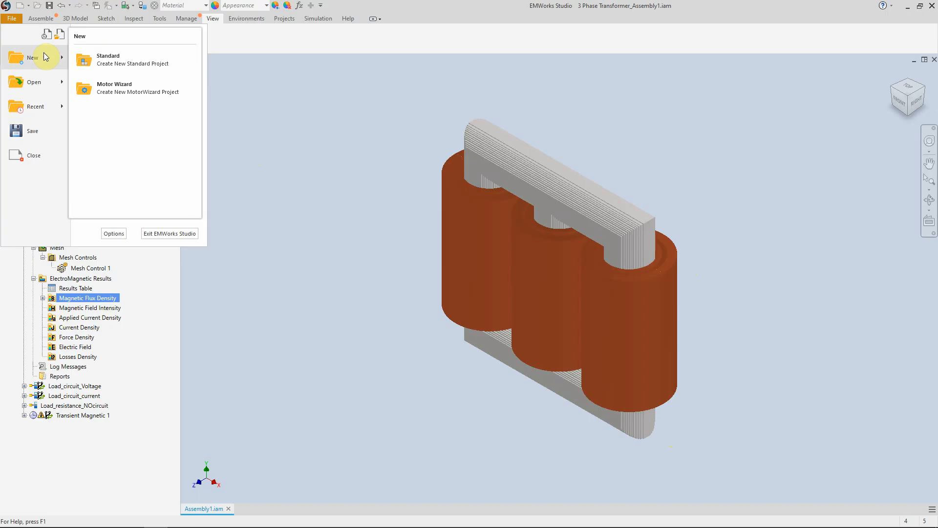
left_click(110, 58)
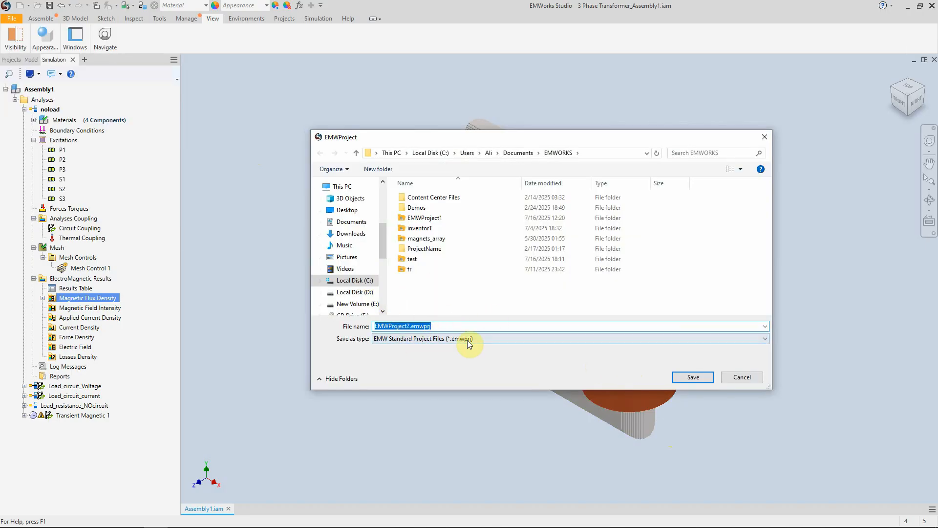
left_click(690, 377)
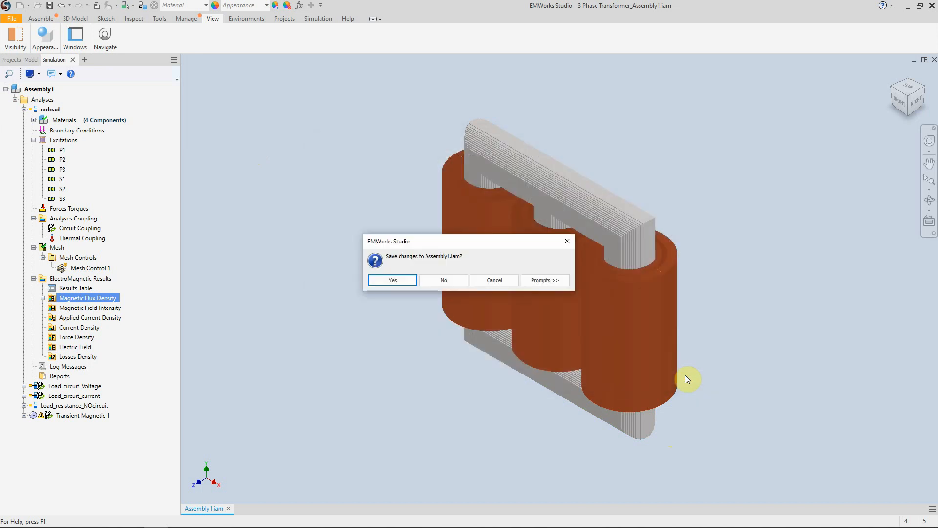
left_click(397, 280)
left_click(402, 293)
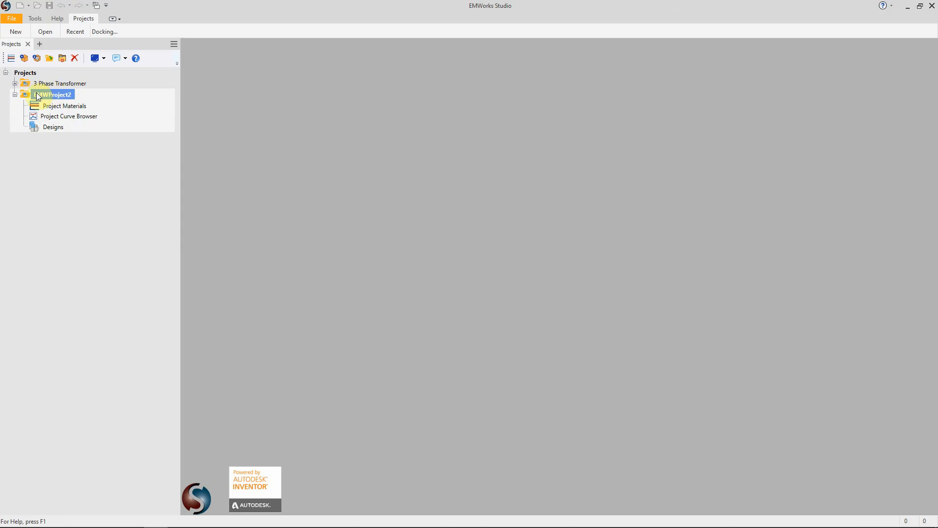
left_click(16, 31)
left_click(73, 122)
left_click(43, 84)
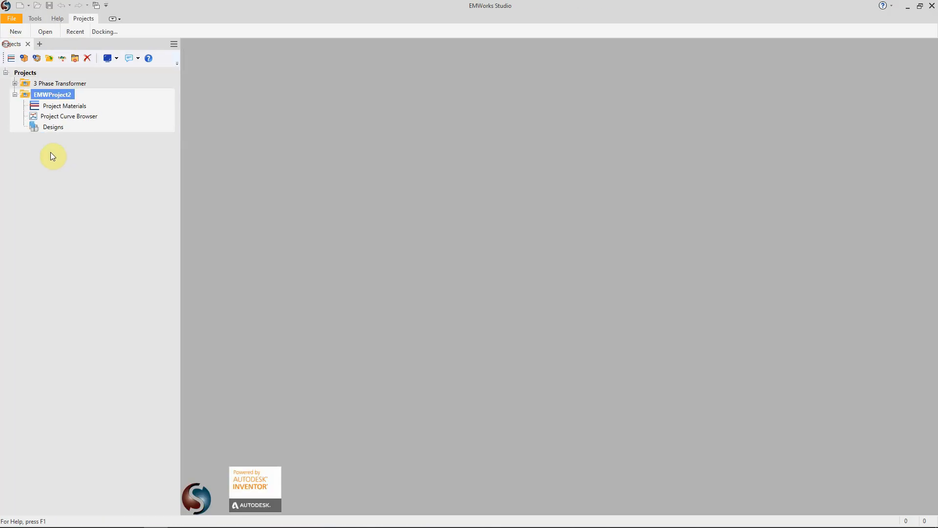
left_click(54, 127)
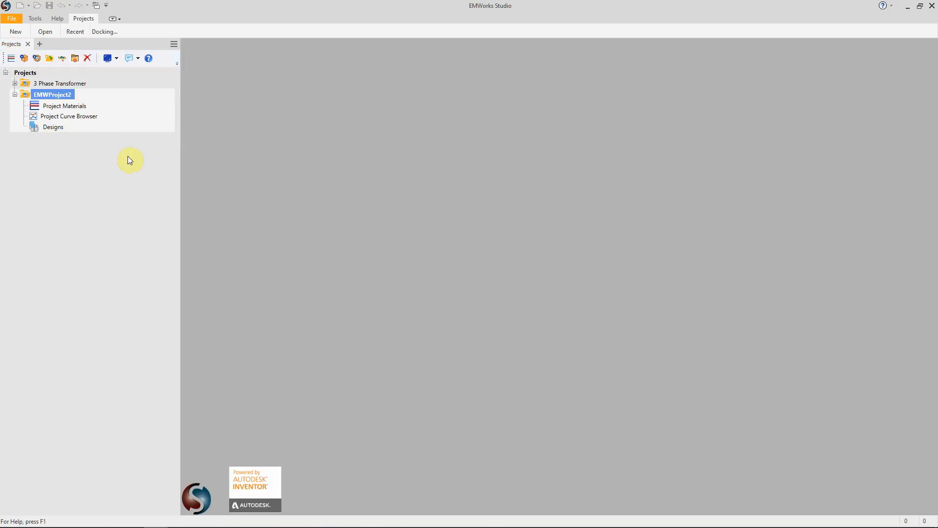
right_click(52, 126)
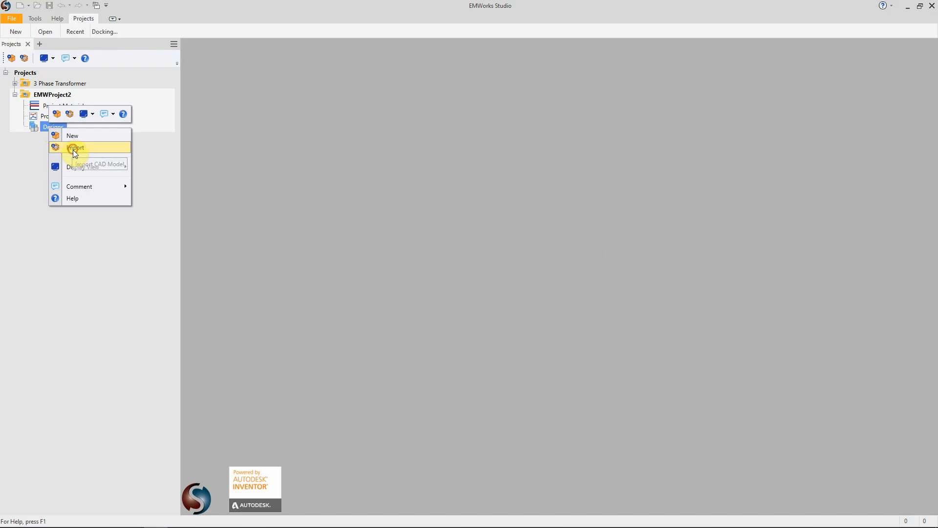
left_click(73, 149)
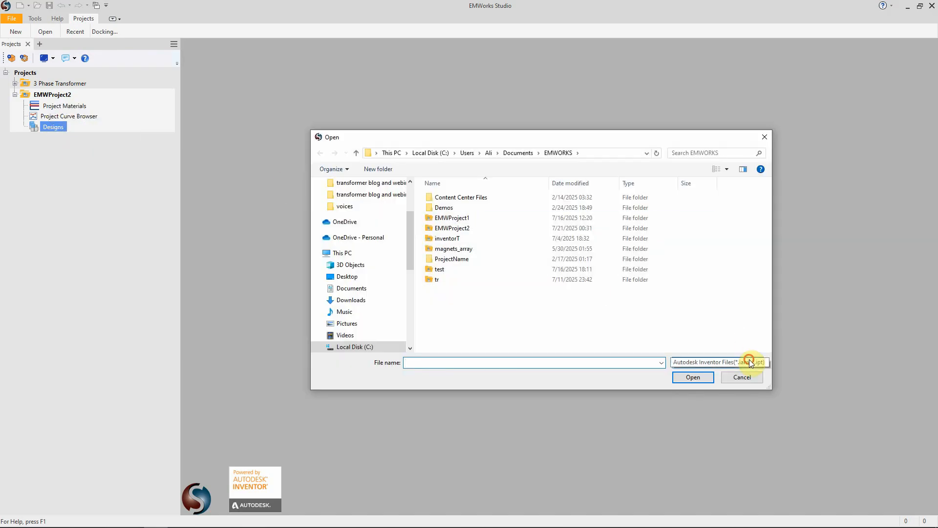
left_click(753, 362)
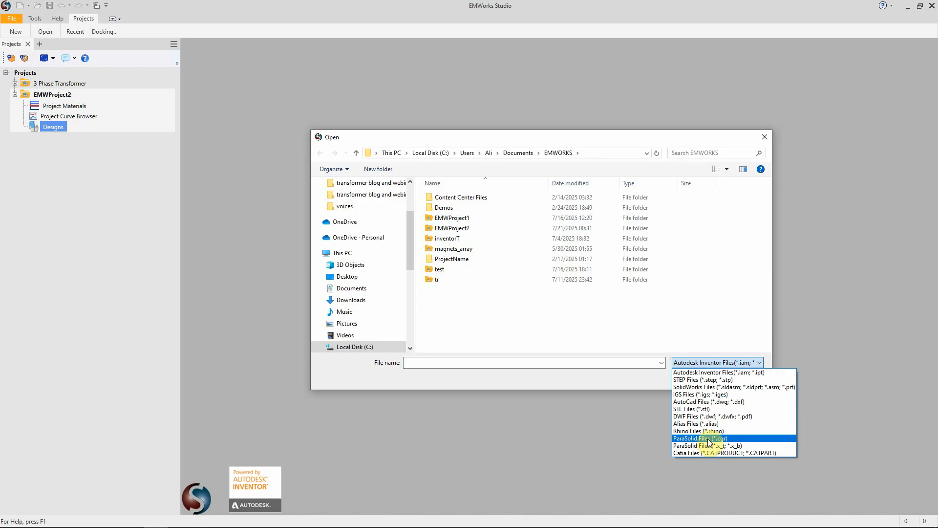
left_click(765, 137)
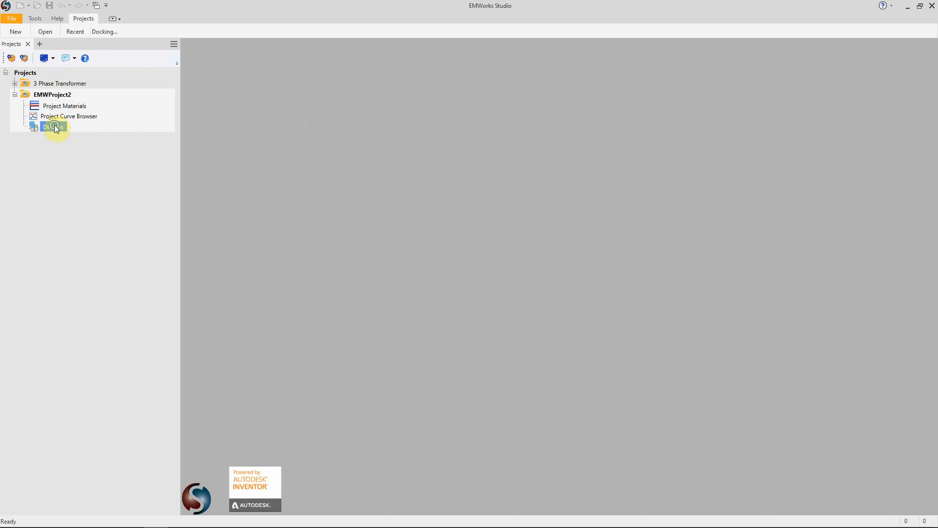
Create a new design in EMWProject2 and add a new part component to its assembly.
right_click(56, 128)
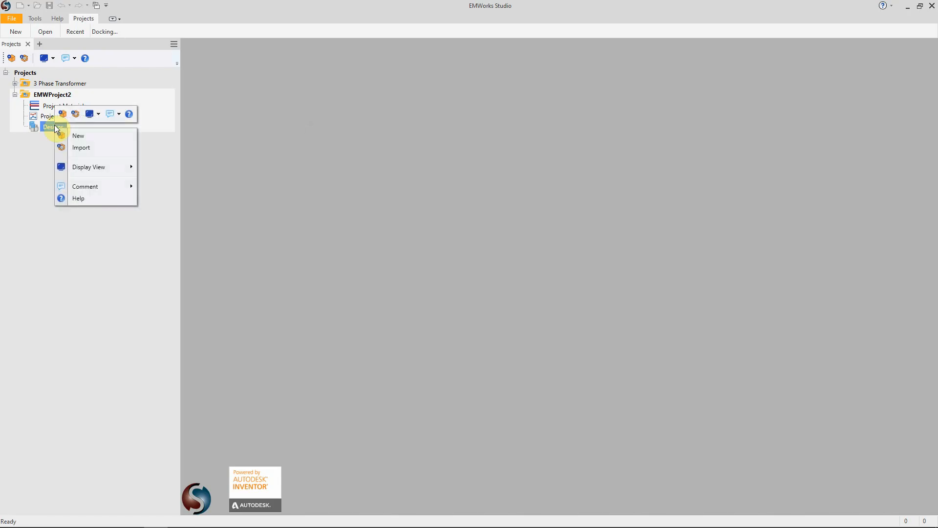
left_click(82, 137)
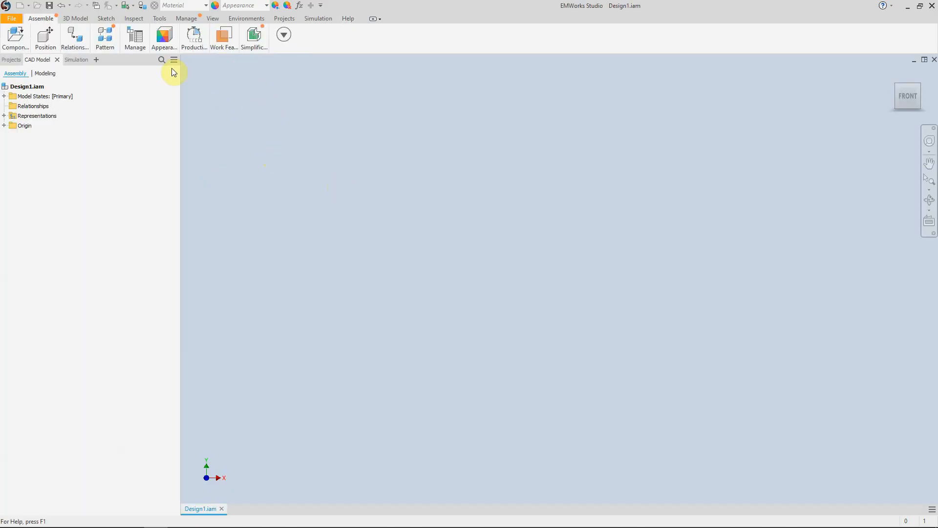
left_click(15, 37)
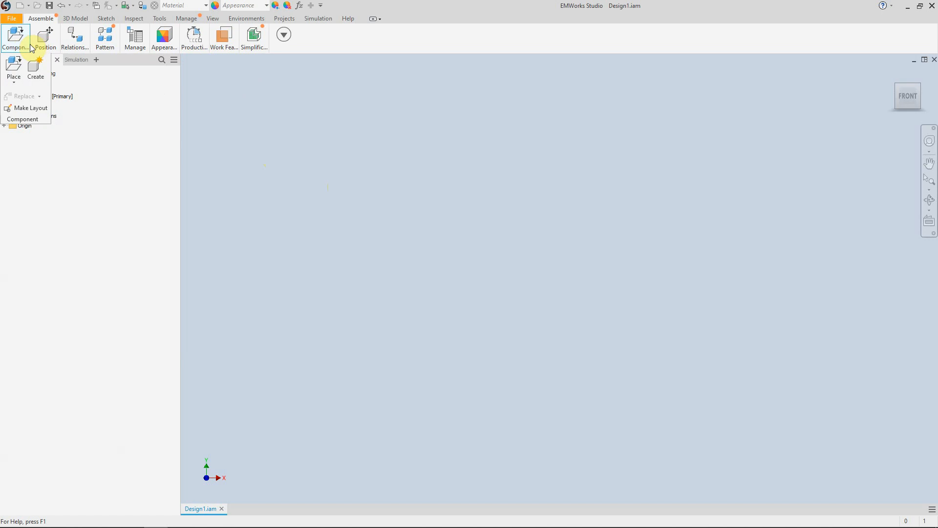
left_click(35, 71)
left_click(363, 161)
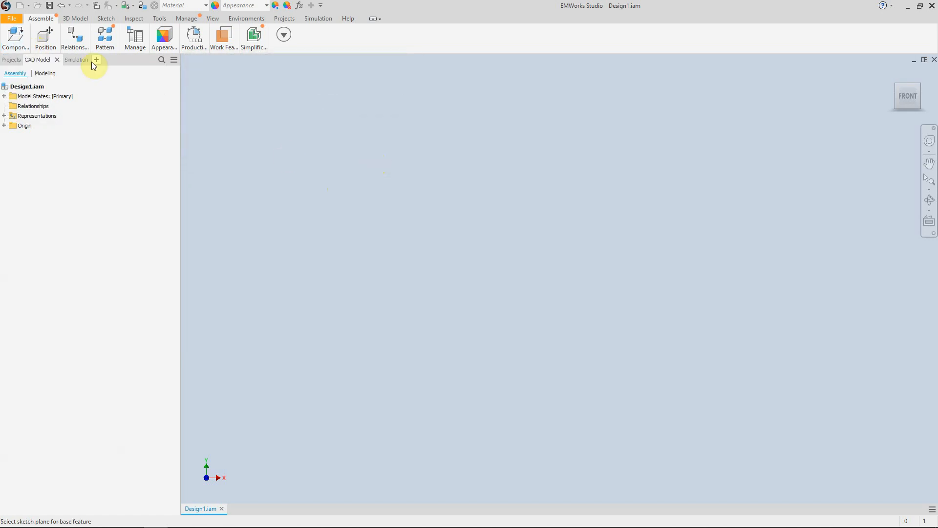
key("Escape")
left_click(49, 44)
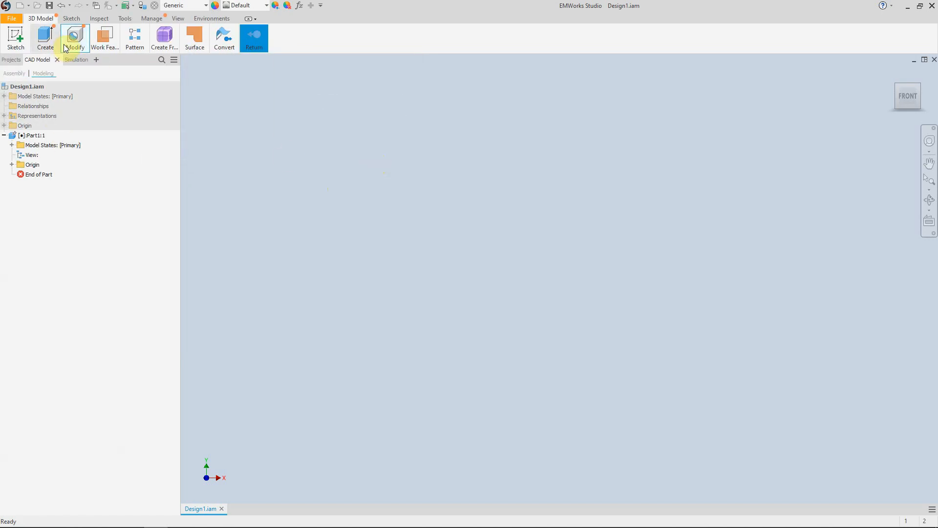
left_click(72, 43)
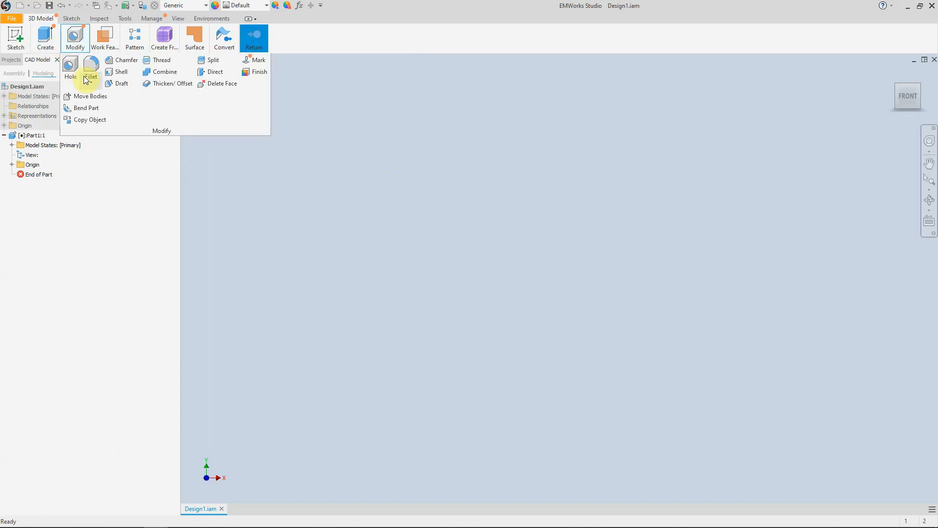
left_click(53, 41)
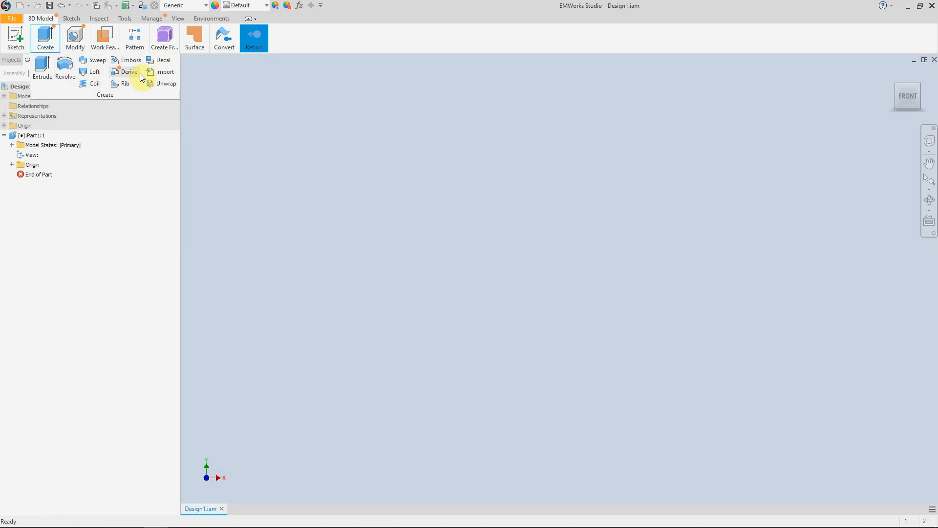
left_click(83, 50)
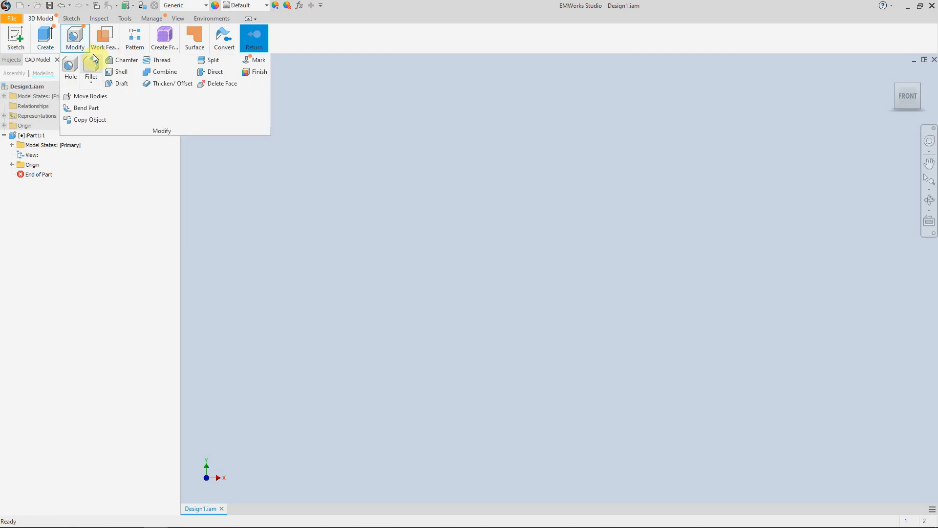
Import the trans CAD model into the designs of EMWProject2.
left_click(15, 60)
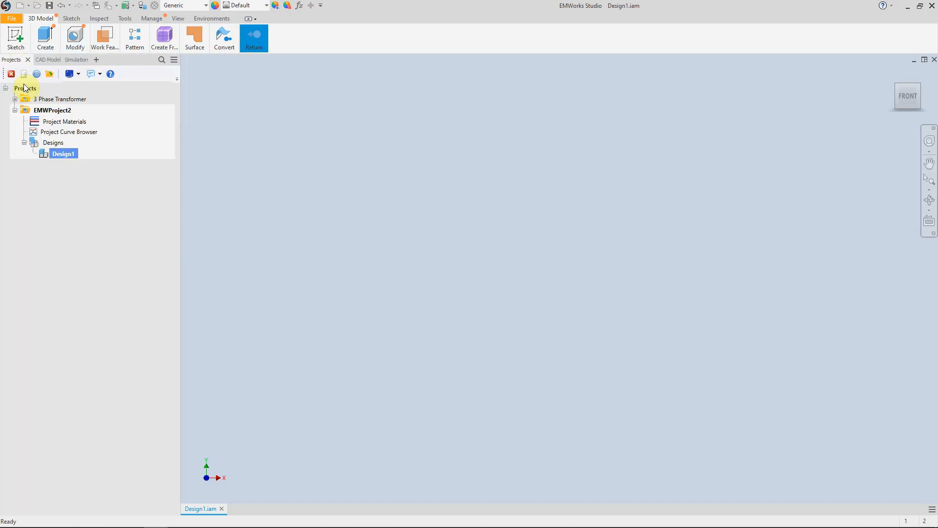
right_click(55, 145)
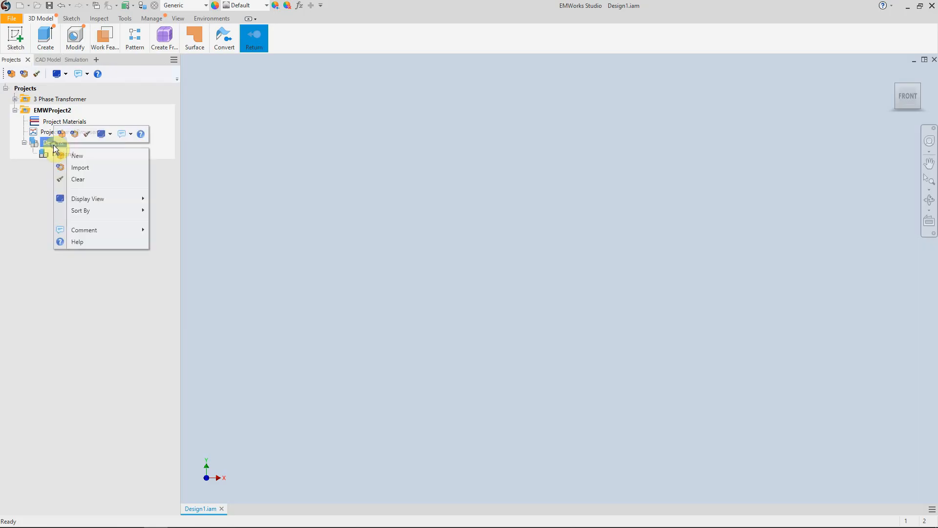
left_click(78, 164)
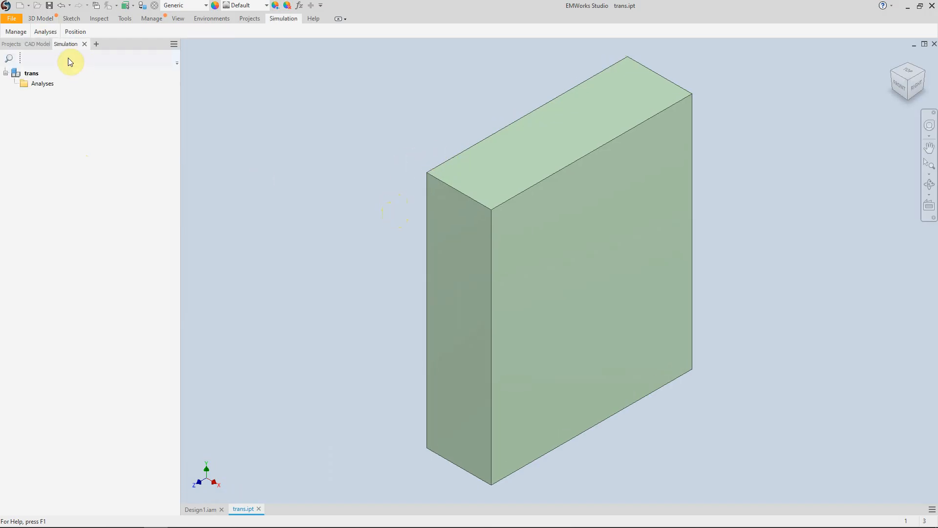
Try to hide the outer box body Solid1 of the imported trans part.
left_click(35, 46)
left_click(22, 95)
right_click(25, 95)
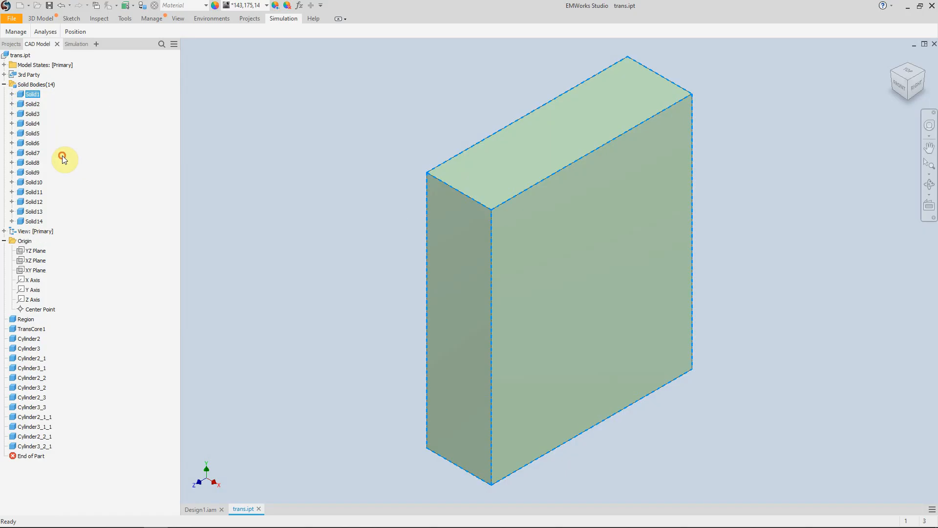
left_click(63, 155)
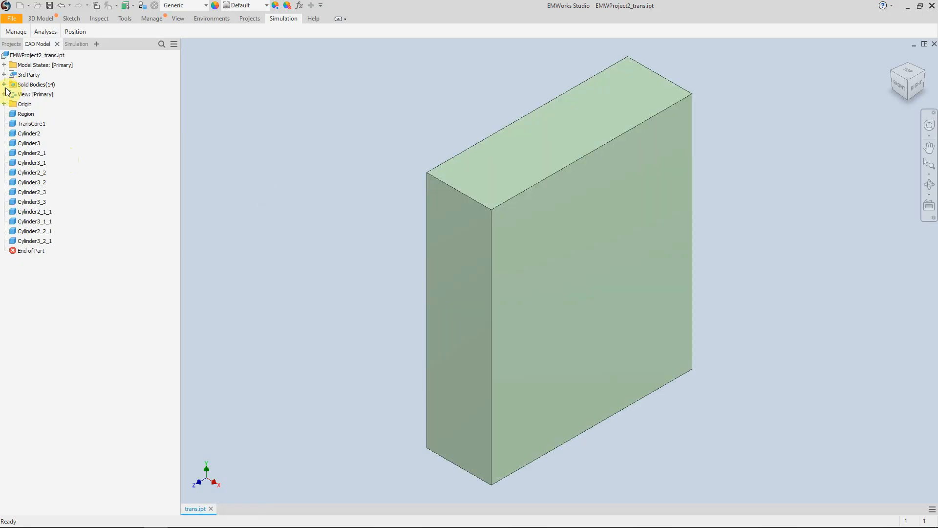
Hide the outer box body Solid1 in EMWProject2_trans.ipt and expand the Solid5 body to show its feature.
left_click(4, 85)
left_click(33, 94)
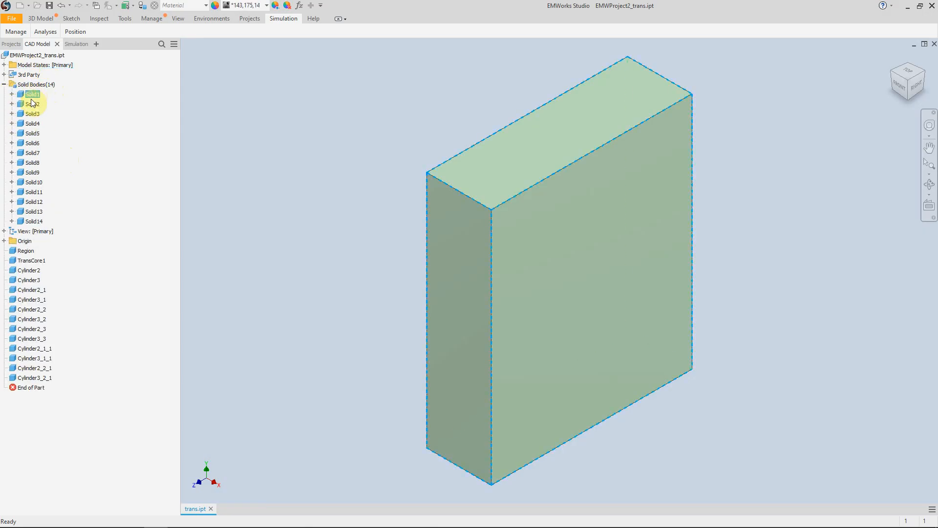
left_click(34, 57)
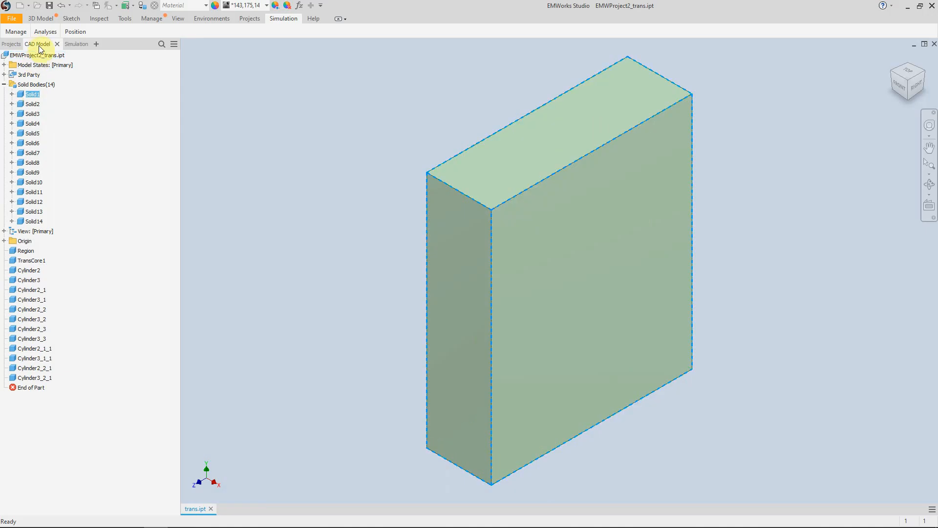
right_click(25, 92)
left_click(44, 148)
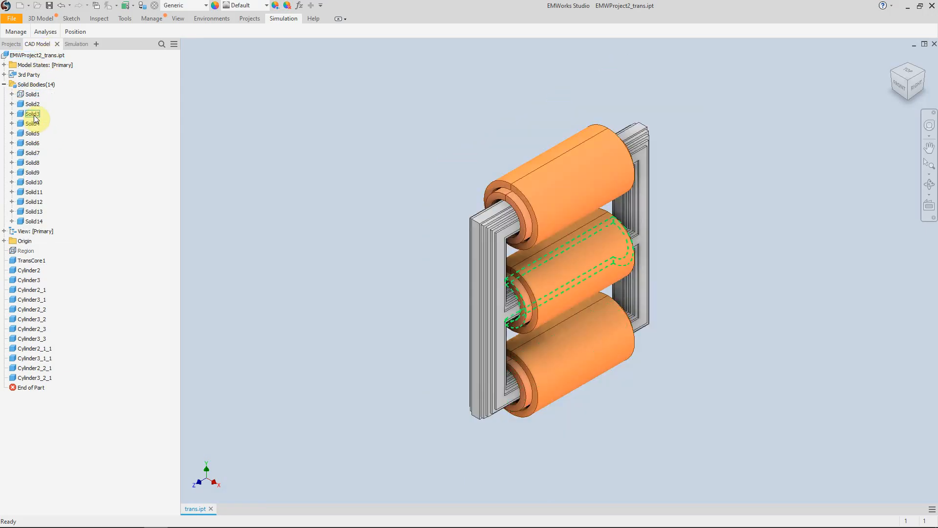
left_click(12, 133)
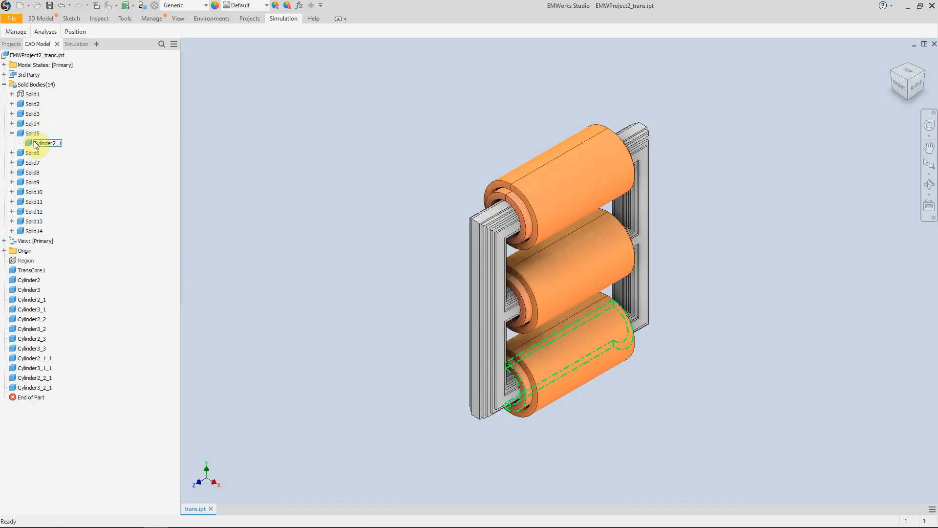
left_click(353, 173)
mouse_move(528, 230)
Create an AC Magnetic study for the trans model with a 50 Hz frequency, Multi Core Iterative Solver and normal accuracy.
left_click(79, 44)
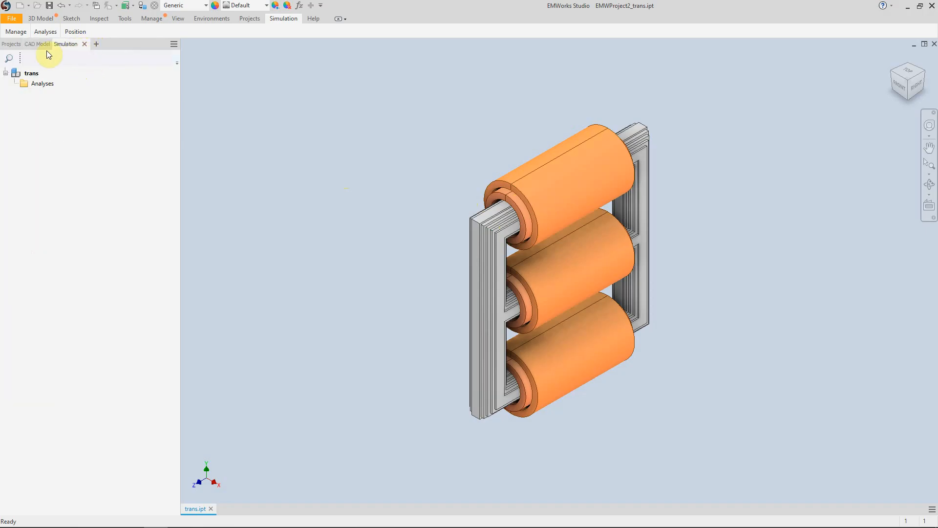
left_click(32, 73)
right_click(47, 85)
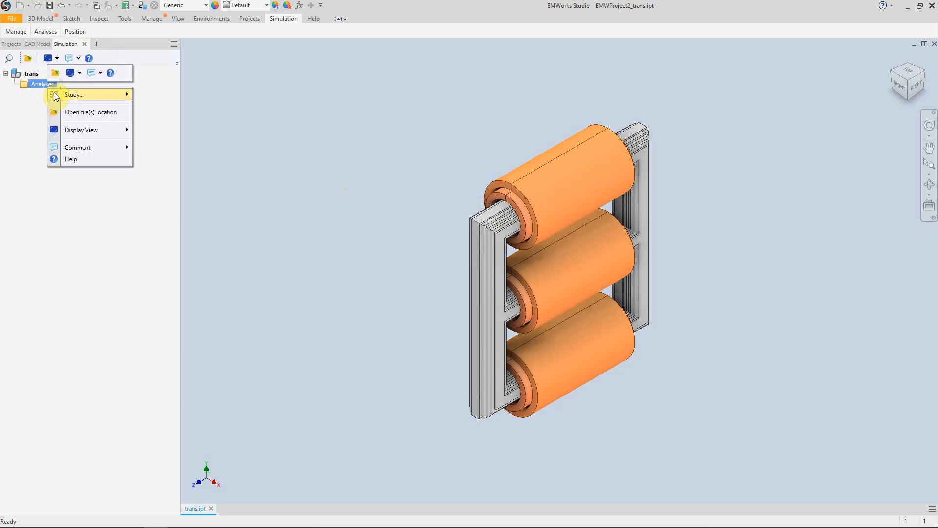
mouse_move(57, 97)
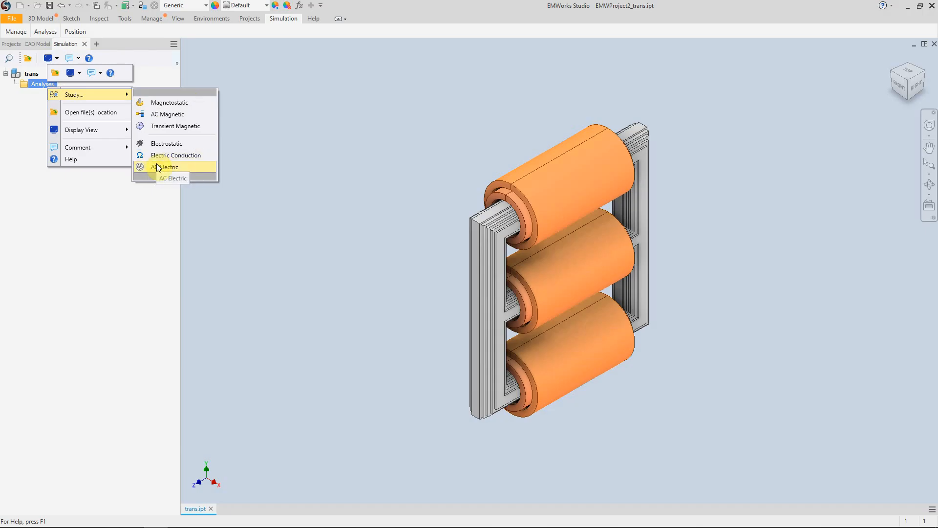
left_click(173, 114)
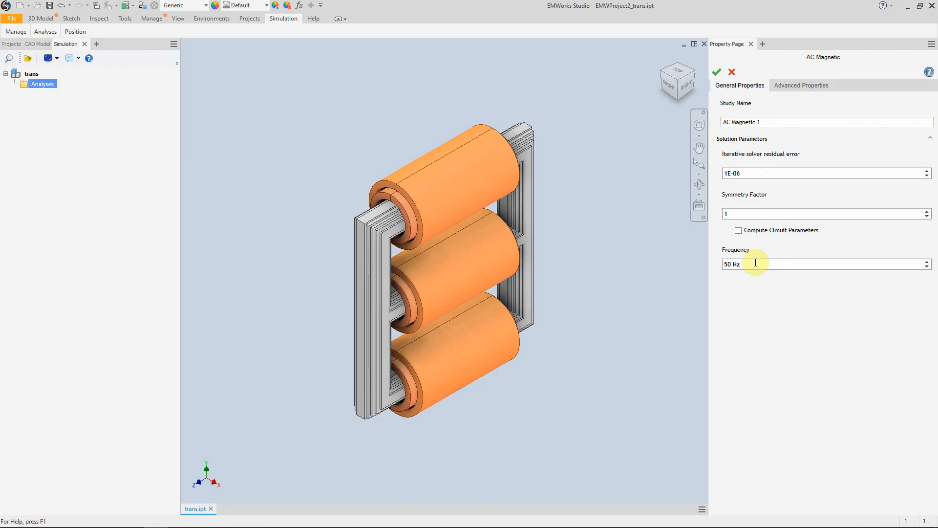
left_click(803, 89)
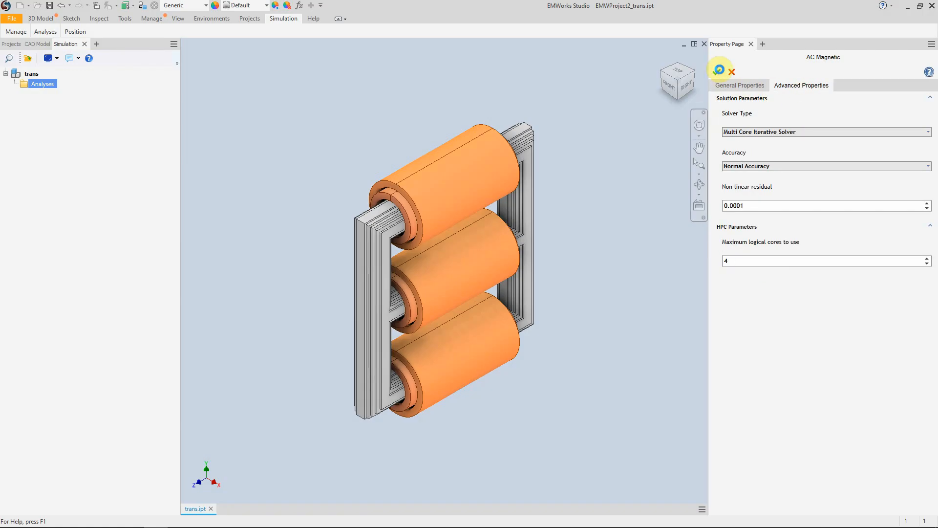
left_click(717, 73)
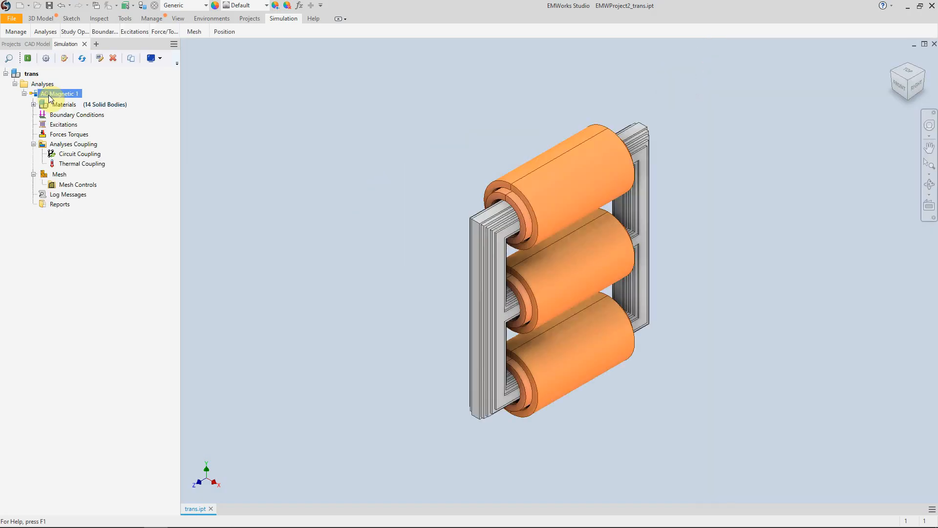
Assign the favorite material Air to Solid1 in the AC Magnetic 1 study.
mouse_move(48, 92)
left_click(33, 104)
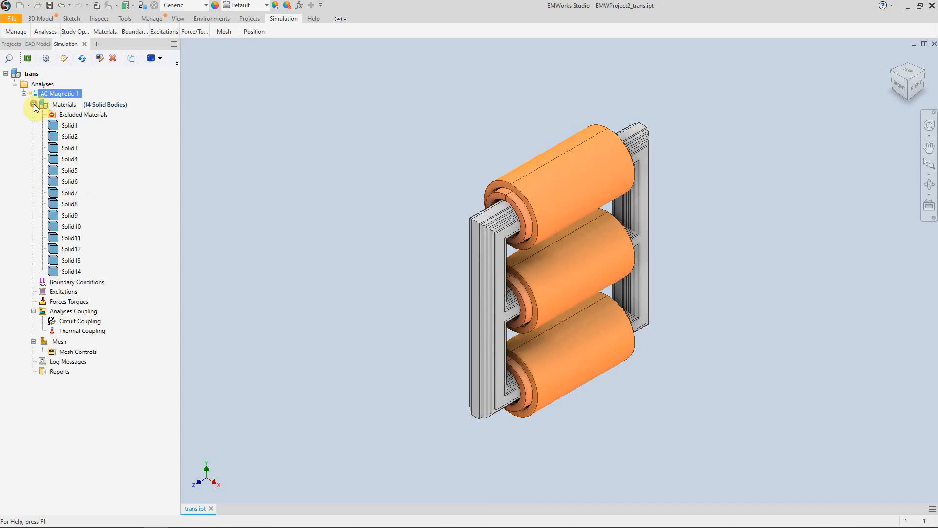
left_click(61, 125)
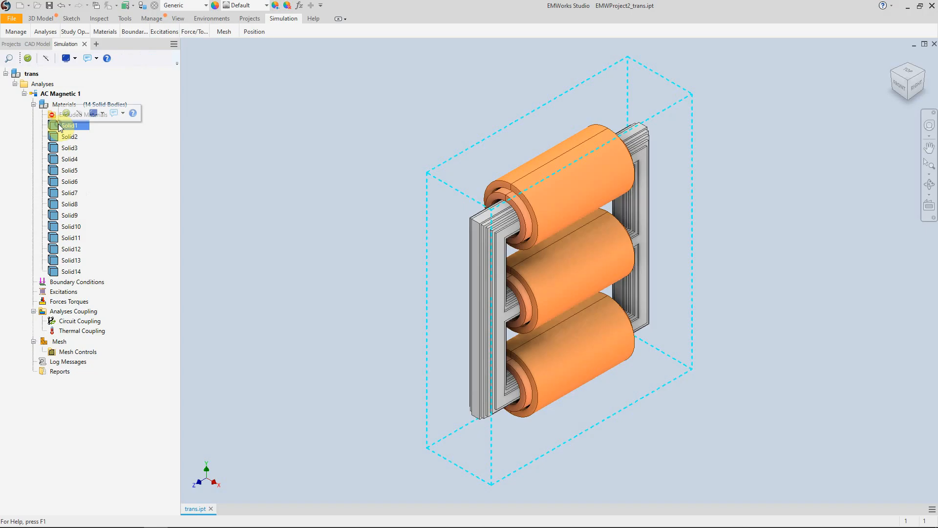
right_click(59, 125)
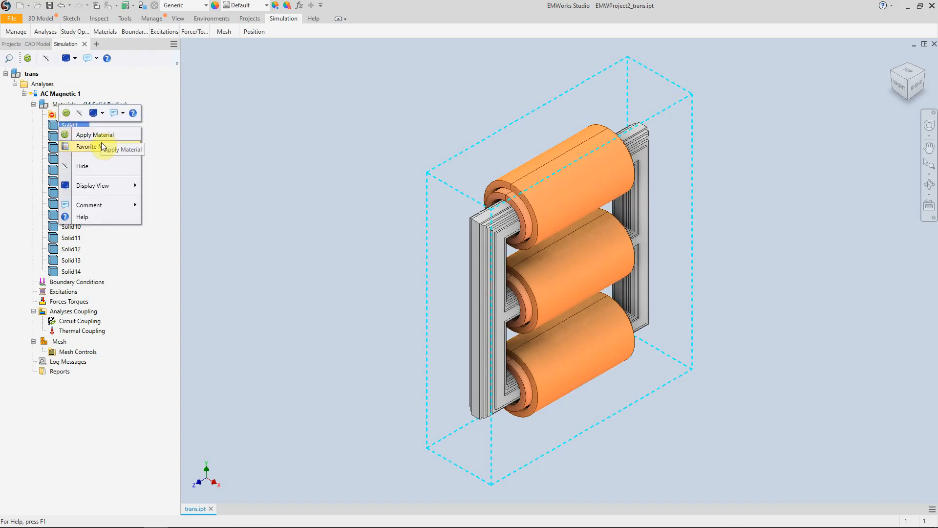
mouse_move(92, 148)
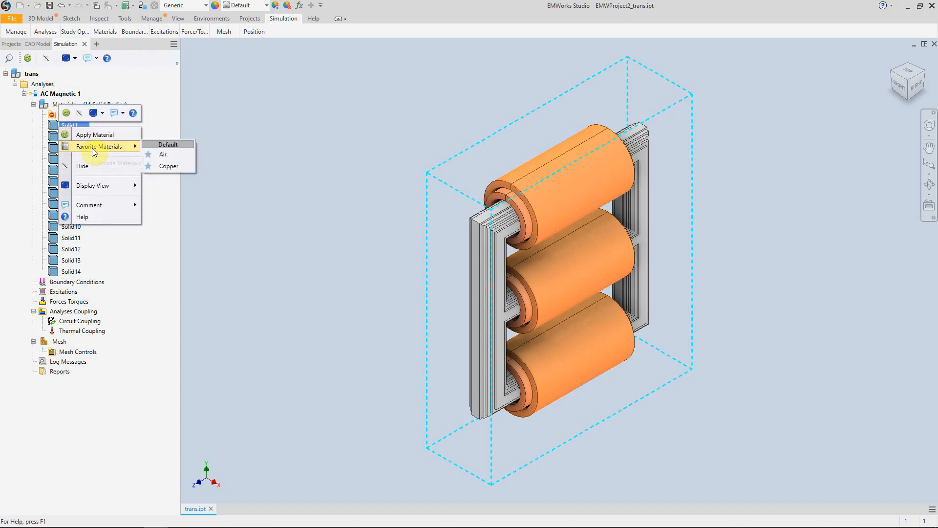
left_click(174, 154)
Assign the favorite material Copper to all the winding bodies, Solid3 through Solid14.
left_click(66, 137, "ctrl")
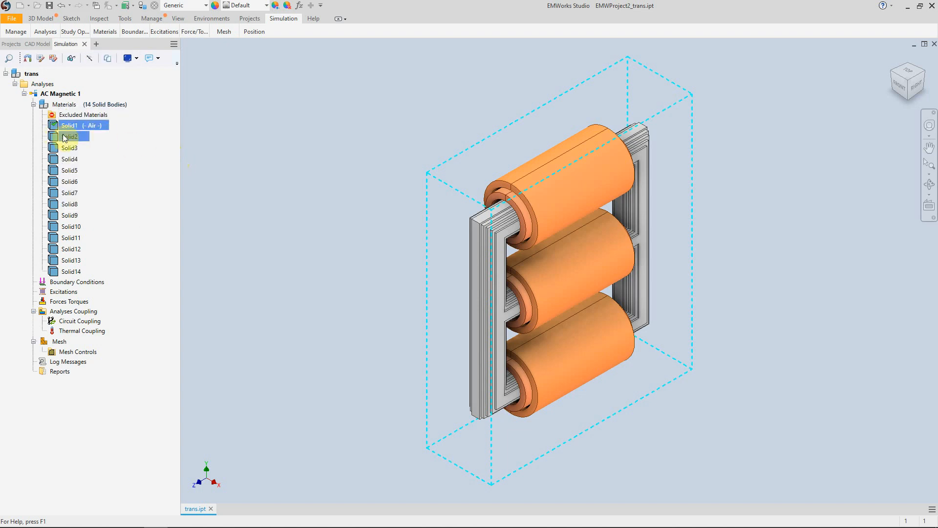
left_click(65, 137)
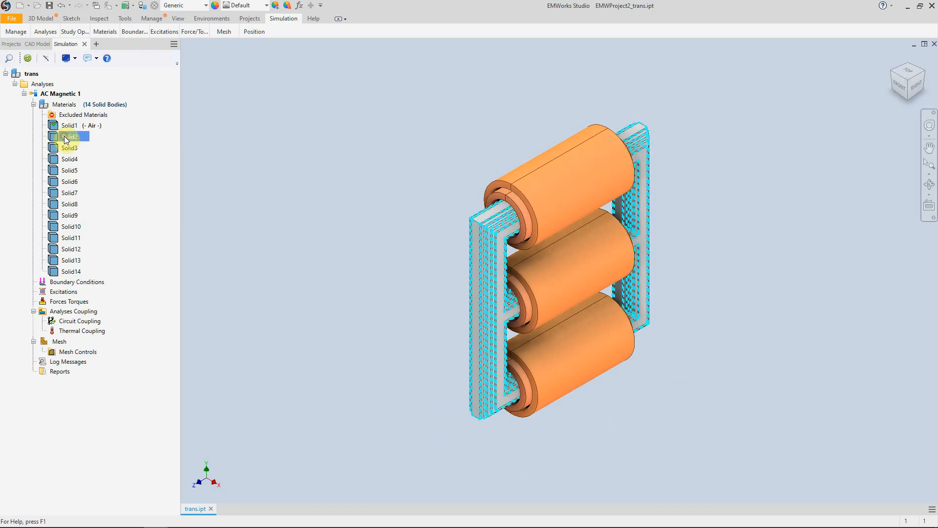
left_click(66, 147)
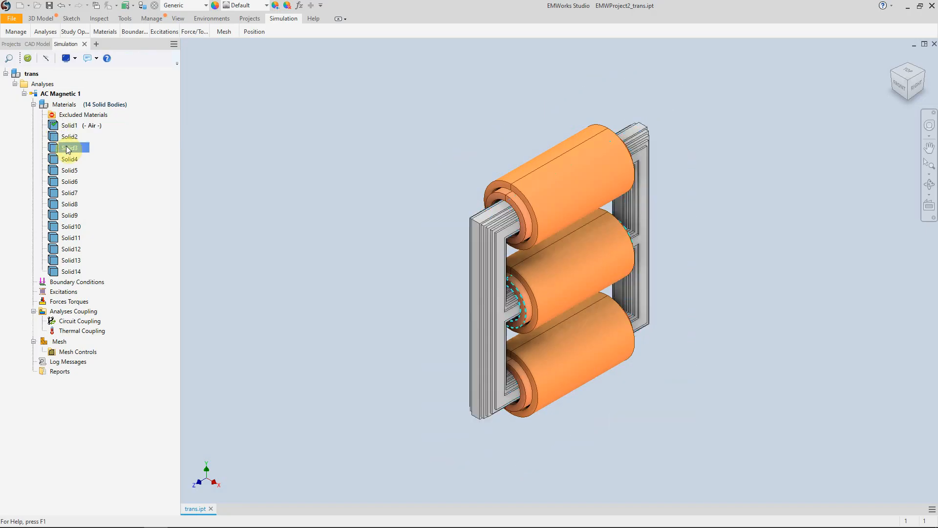
left_click(69, 159, "ctrl")
left_click(72, 171, "ctrl")
left_click(81, 239, "shift")
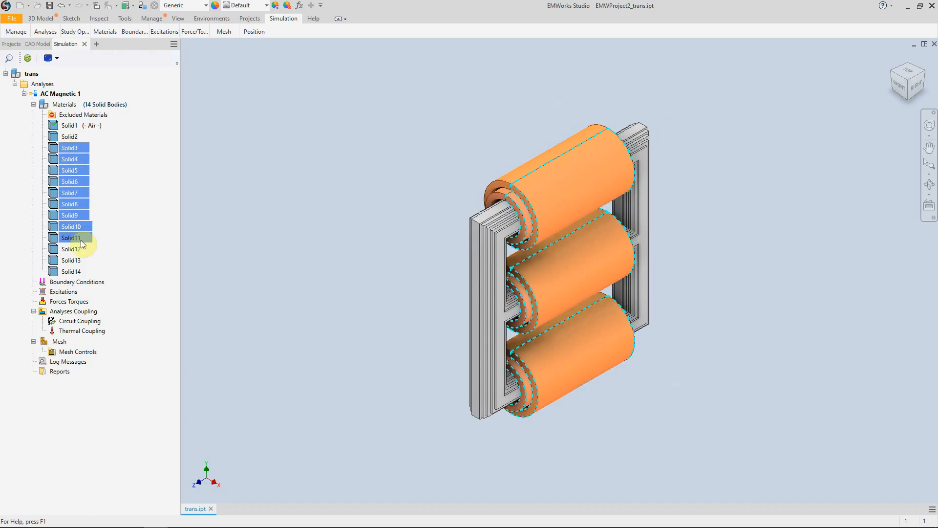
left_click(81, 240, "ctrl")
left_click(81, 249, "ctrl")
left_click(88, 271, "ctrl")
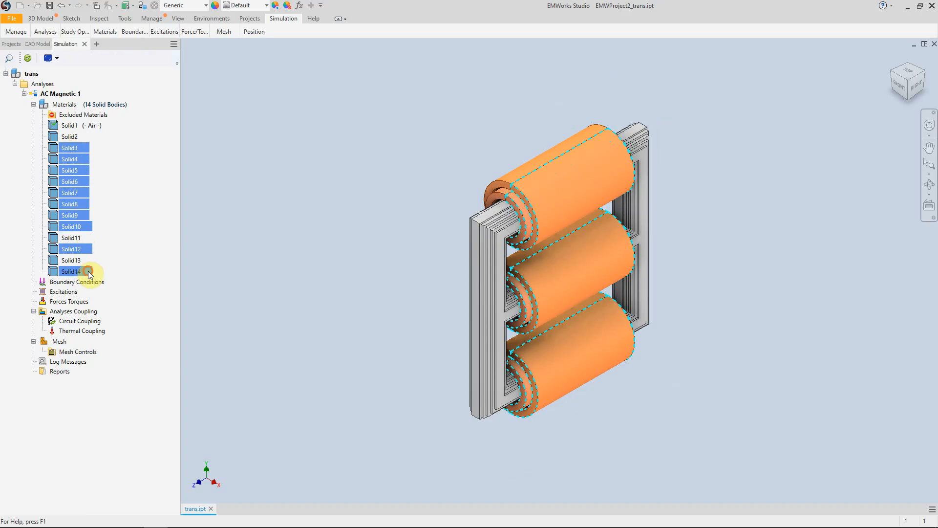
left_click(80, 260, "ctrl")
left_click(81, 238, "ctrl")
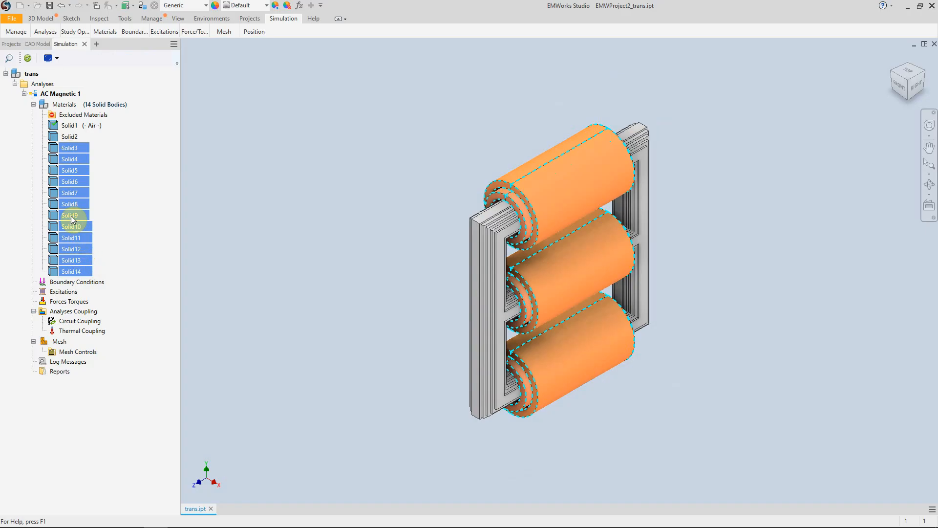
right_click(72, 219)
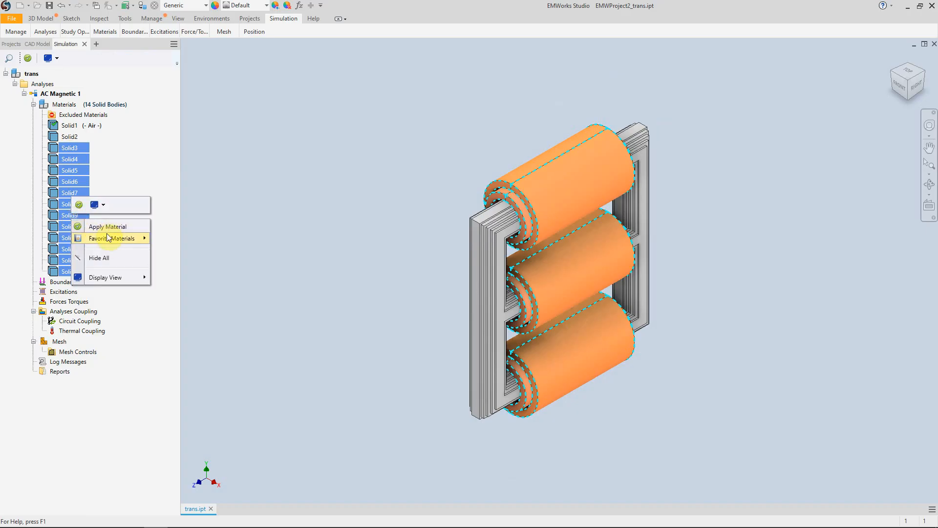
mouse_move(108, 239)
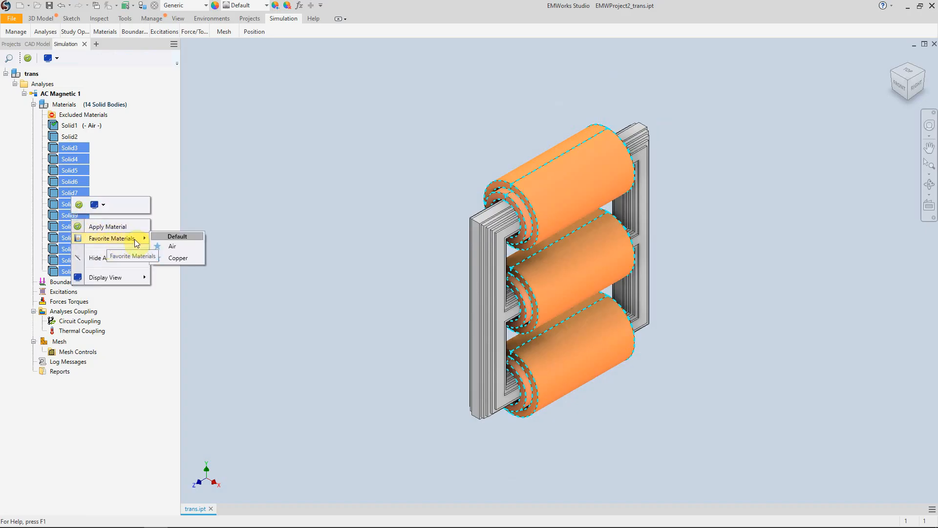
left_click(177, 259)
Find M300-35A among the Cogen steels in the material library and apply it to the core body Solid2.
left_click(69, 137)
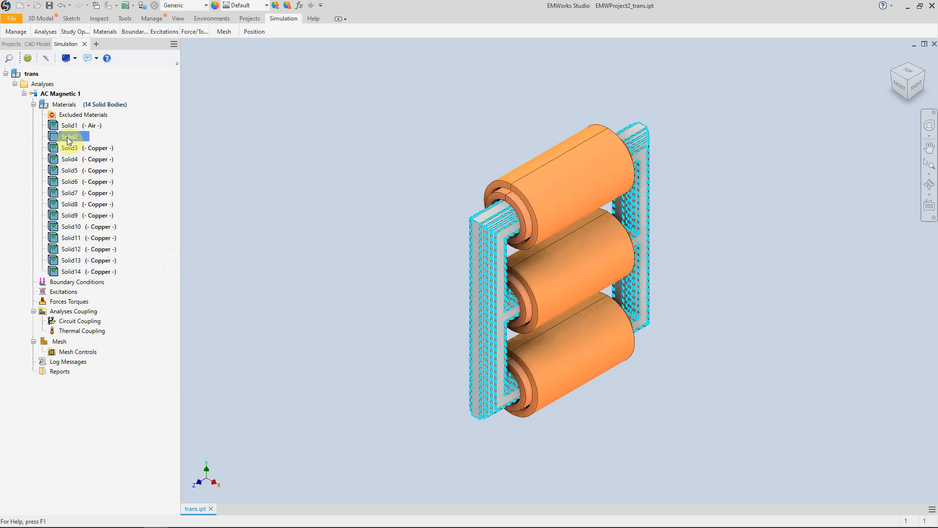
right_click(66, 136)
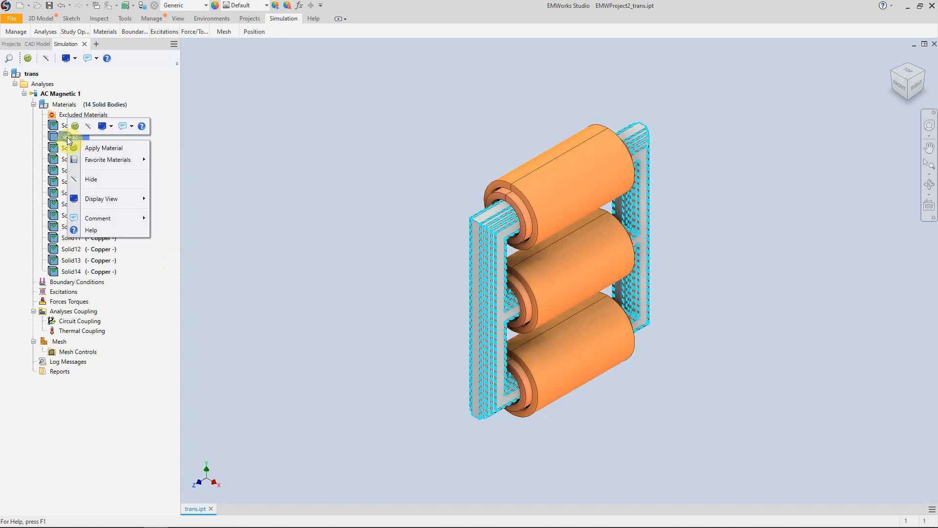
left_click(97, 148)
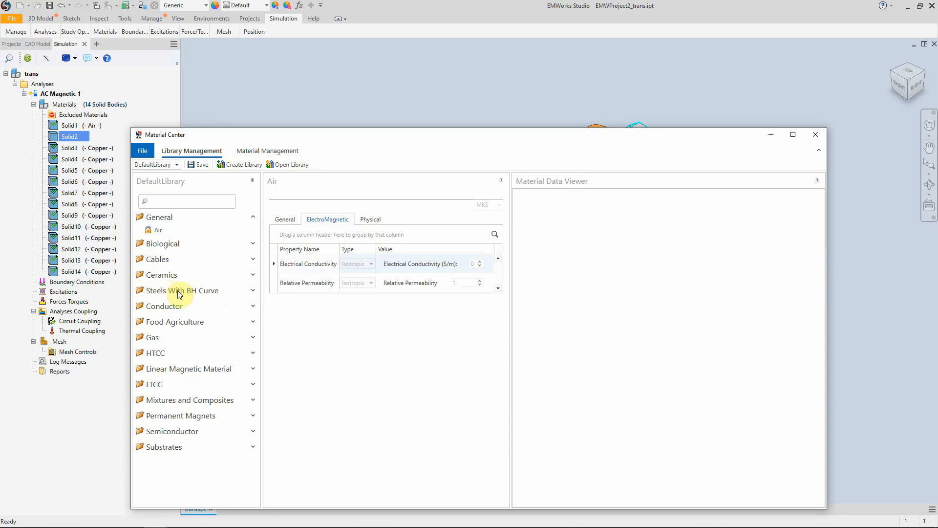
left_click(254, 290)
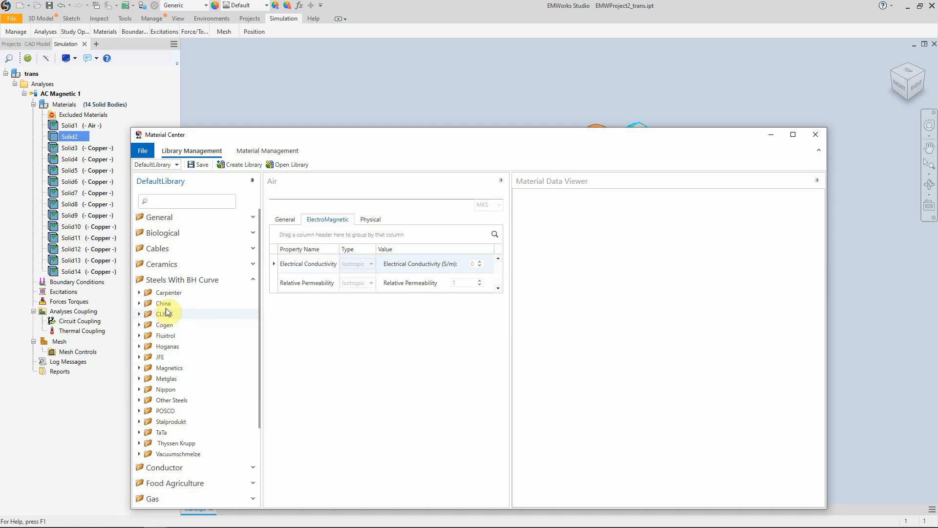
left_click(181, 199)
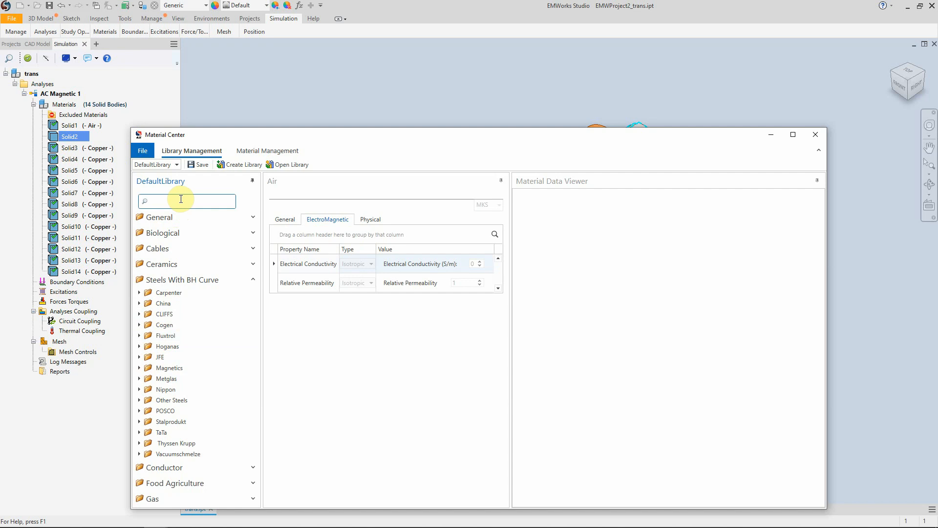
type("m300")
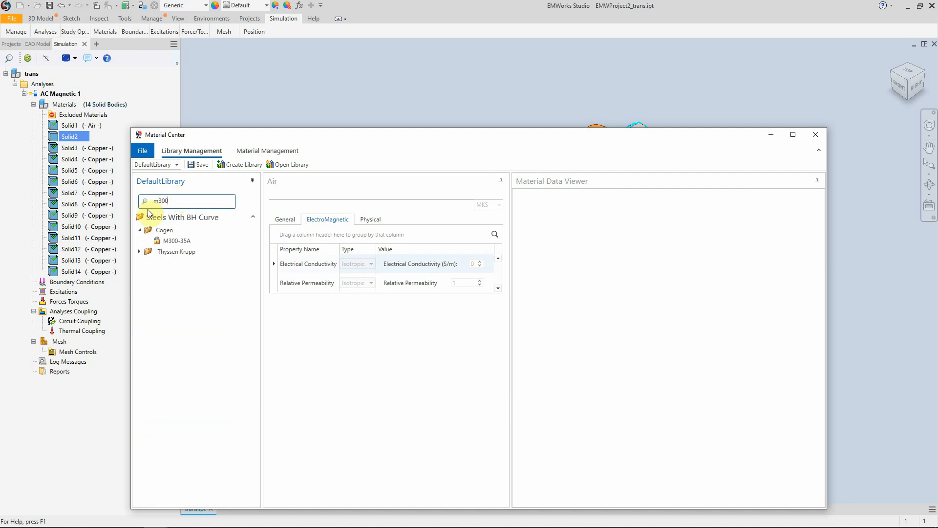
double_click(173, 242)
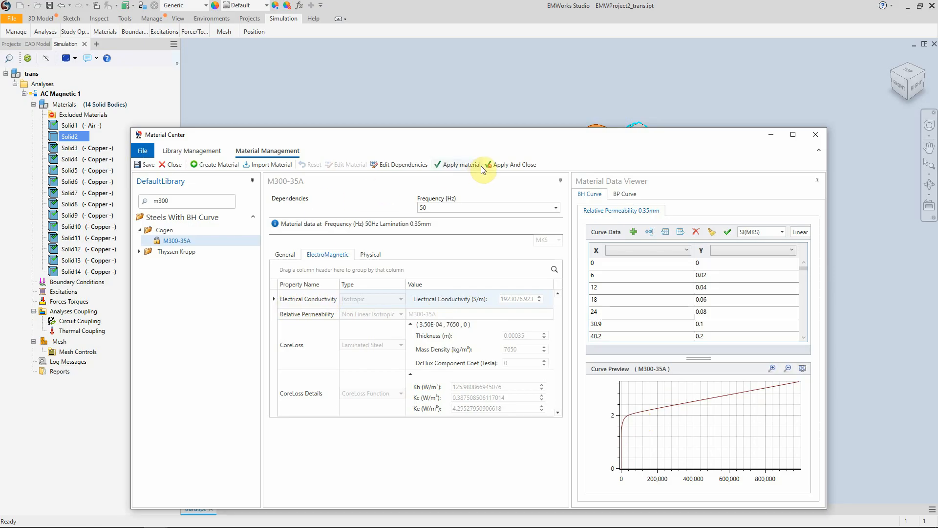
left_click(497, 165)
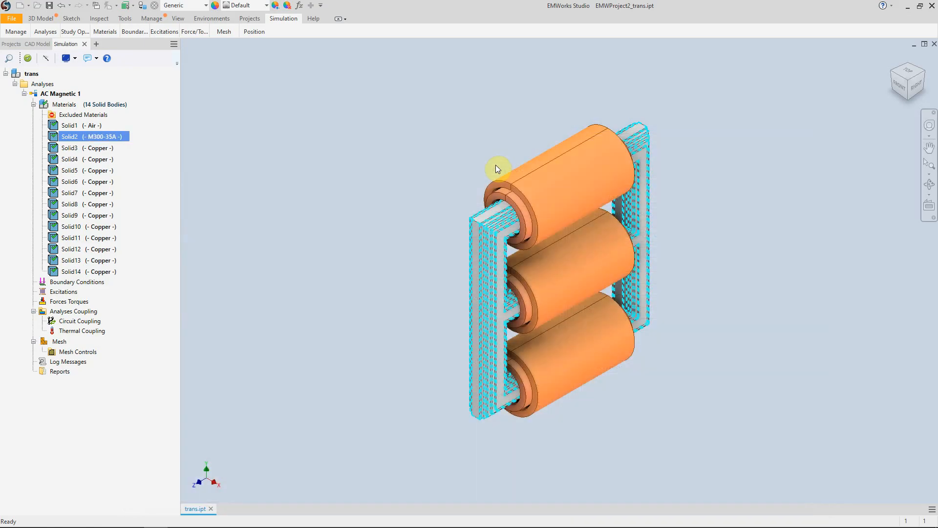
left_click(91, 194, "ctrl")
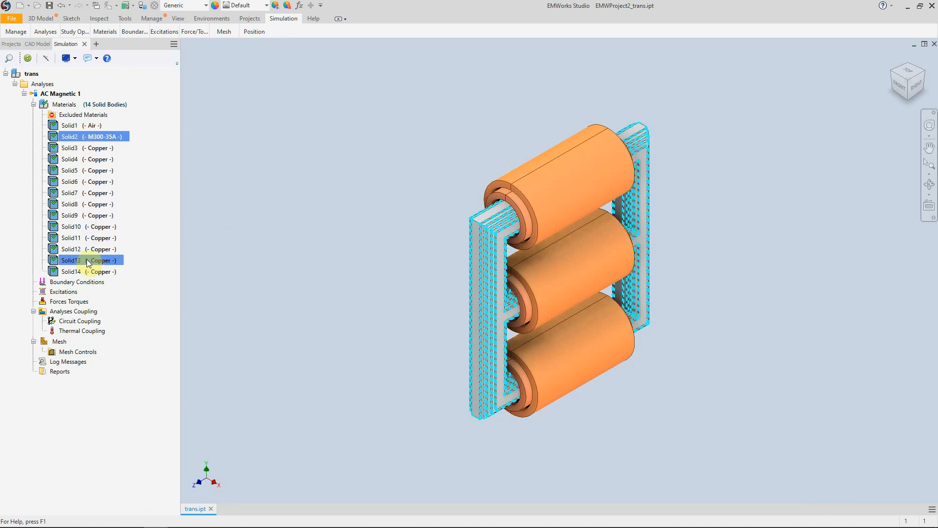
right_click(80, 285)
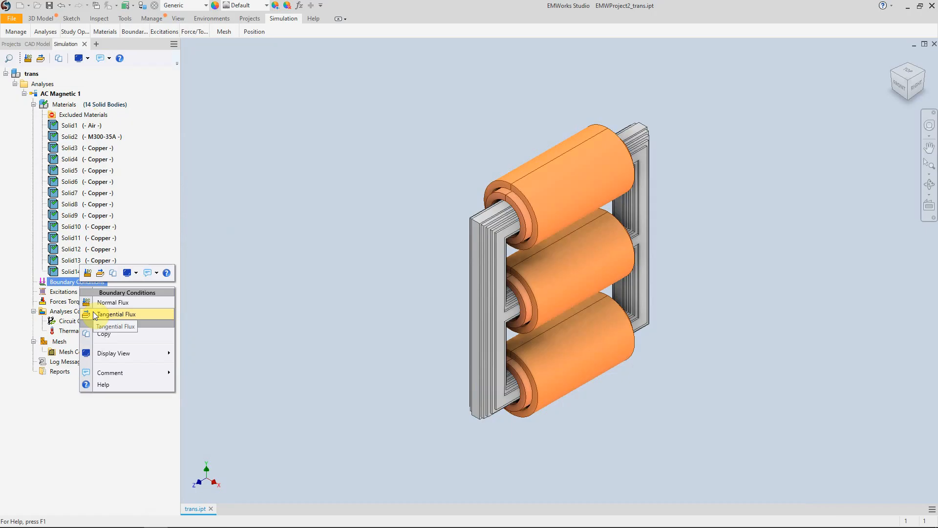
left_click(82, 410)
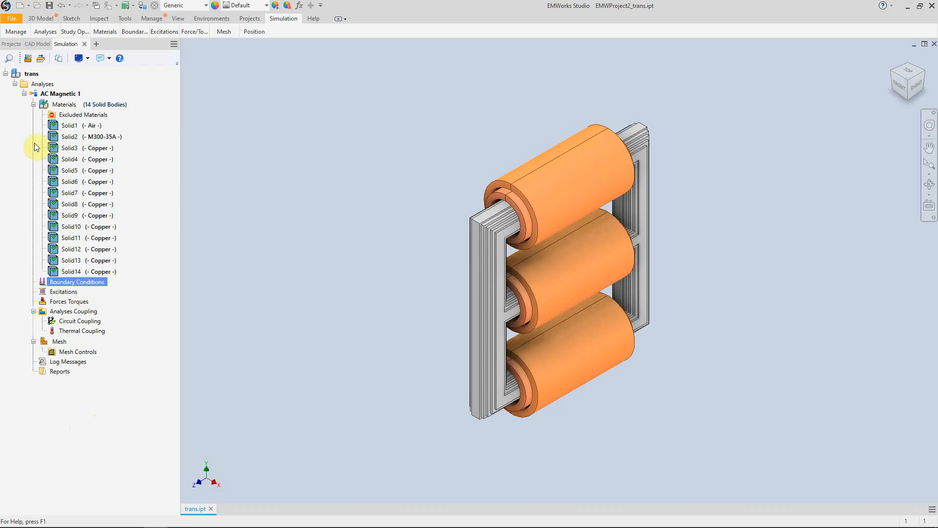
Start a Wound Coil excitation on the two halves of the uppermost outer winding, Solid14 and Solid8.
right_click(68, 293)
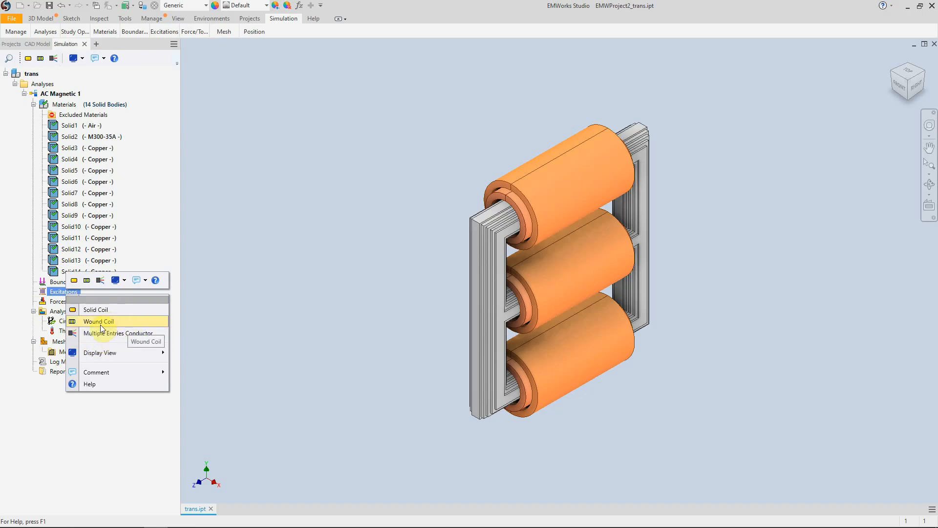
left_click(100, 323)
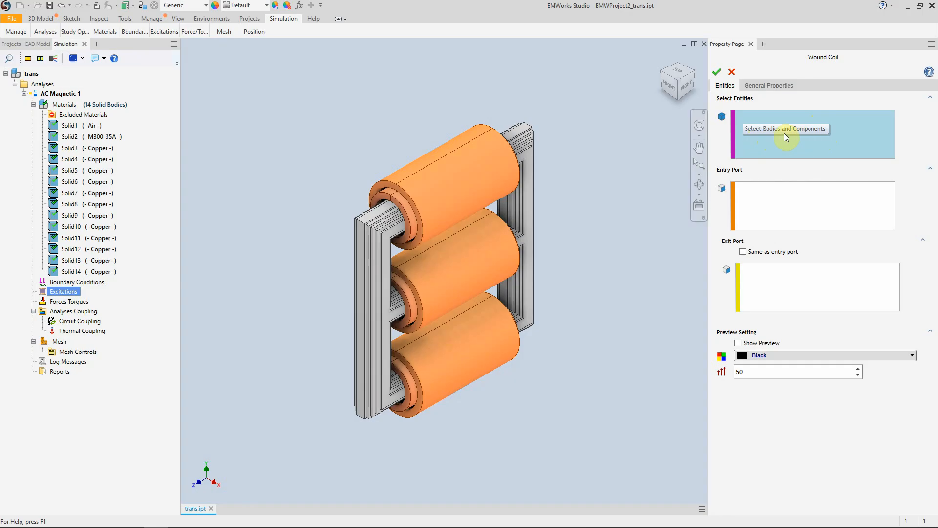
left_click(464, 139)
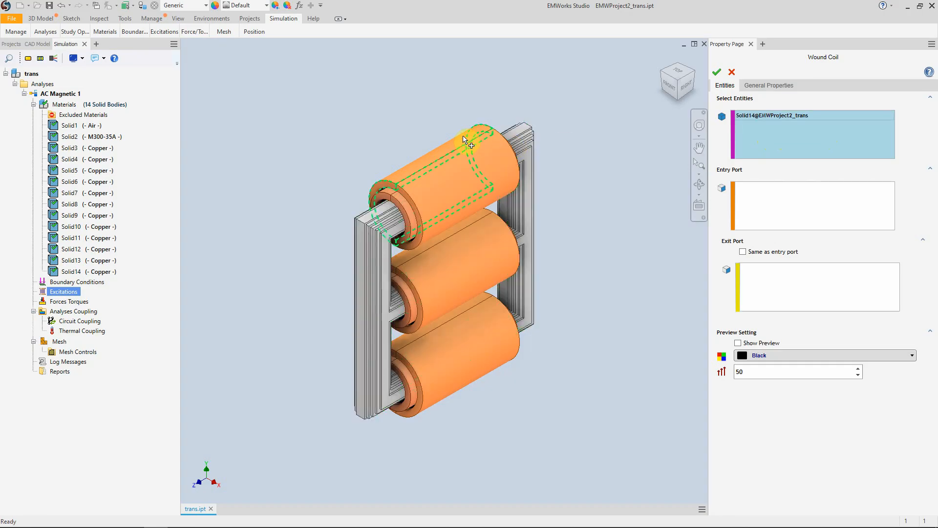
left_click(499, 142)
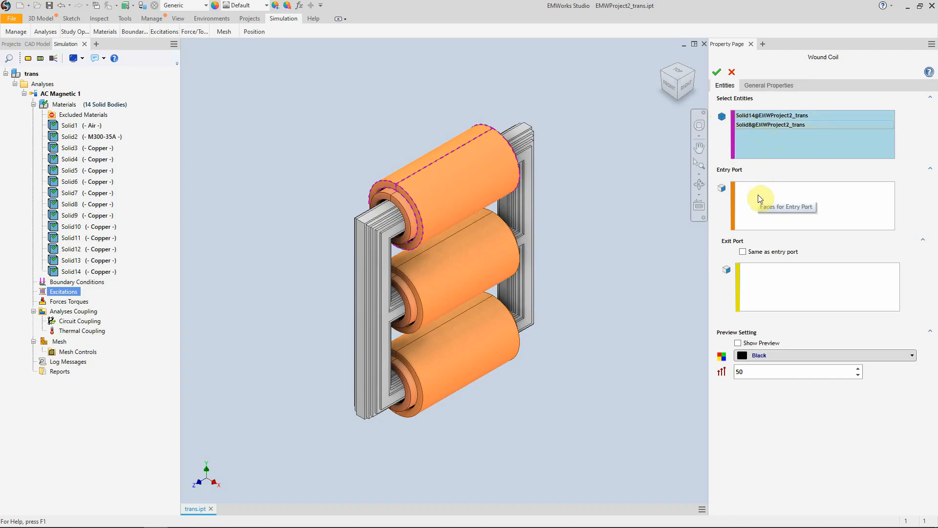
Set the internal split face Face4 of Solid14 as the coil's entry port and make the exit port the same.
scroll(481, 147, "down", 5)
scroll(481, 146, "up", 8)
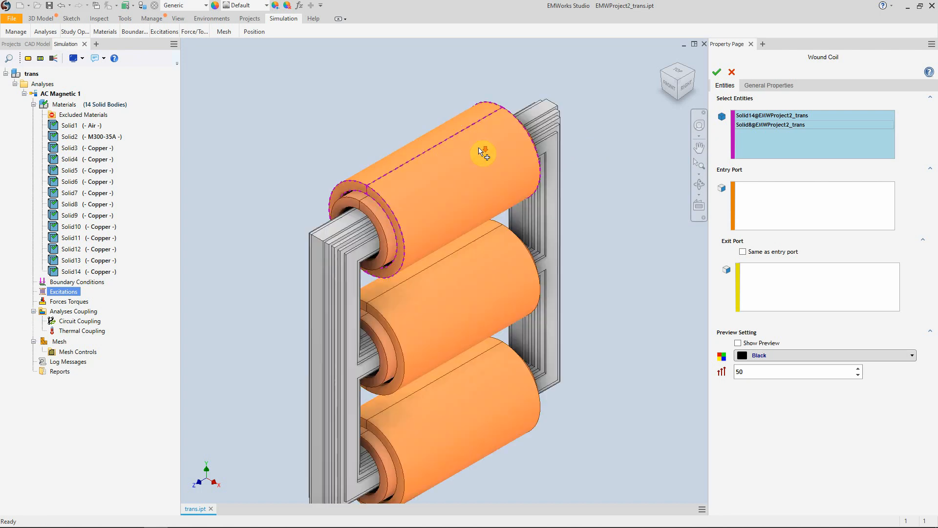
scroll(362, 124, "down", 2)
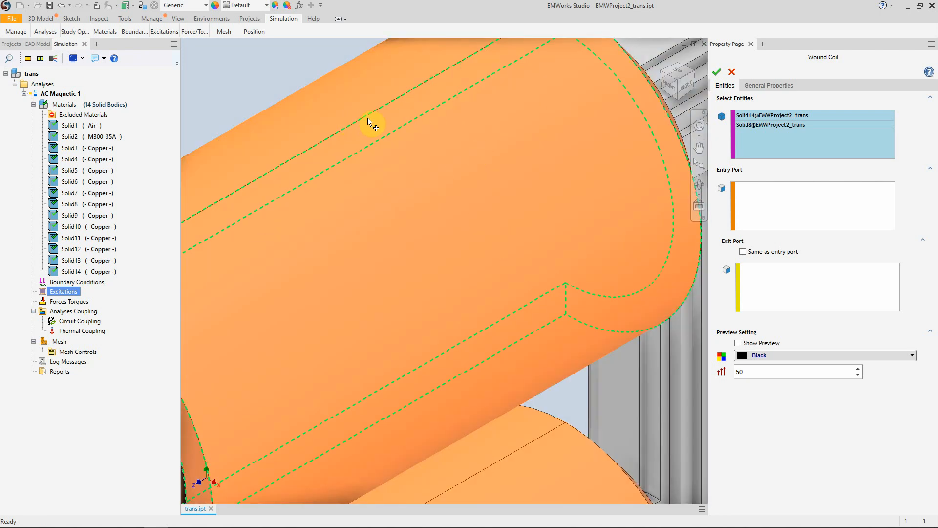
scroll(376, 119, "up", 6)
left_click(257, 184)
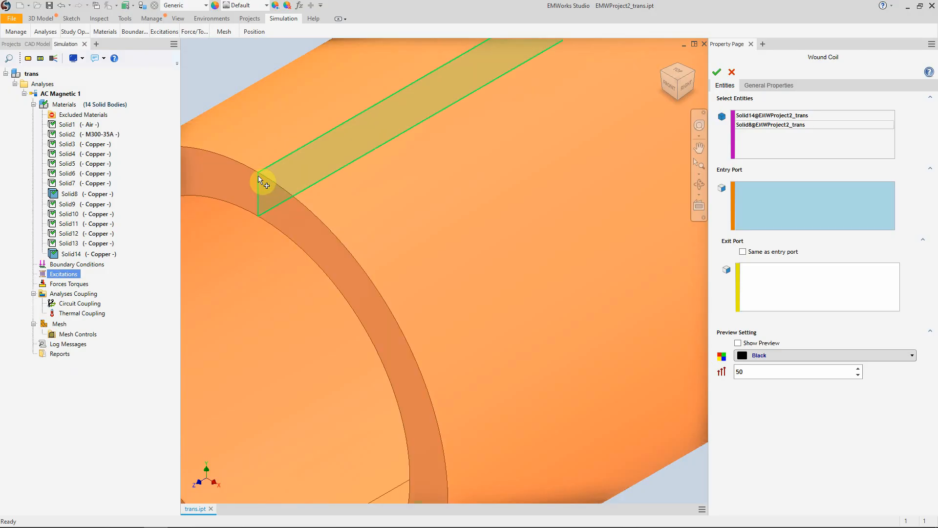
left_click(258, 177)
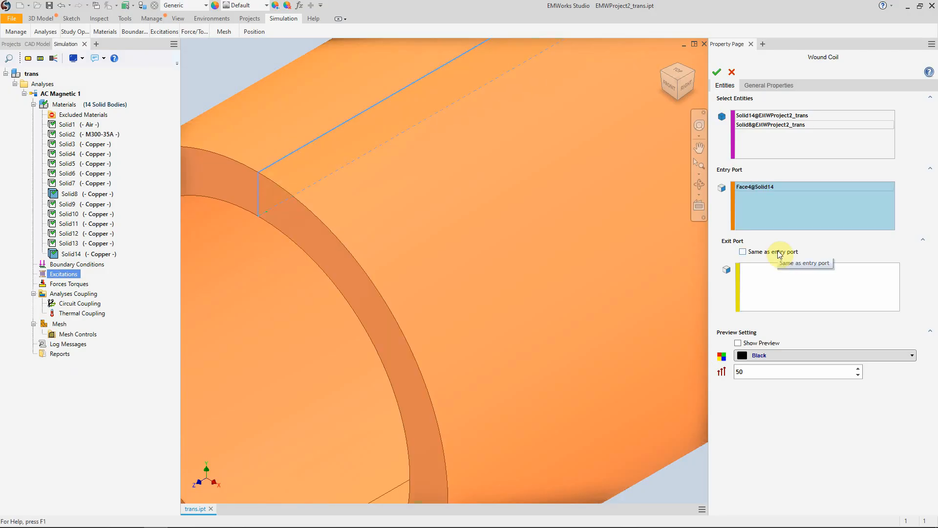
left_click(744, 252)
Name the wound coil PhaseA_HV in its general properties.
scroll(635, 268, "down", 3)
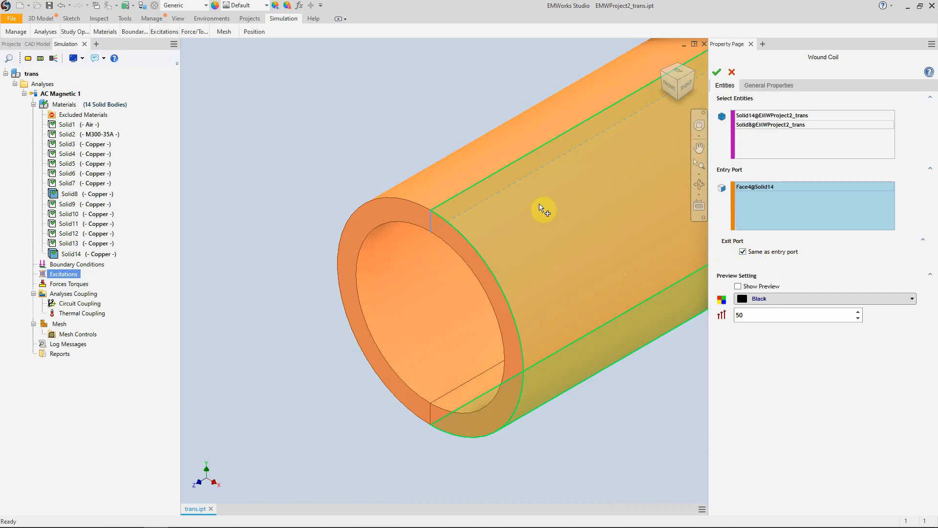
left_click(768, 88)
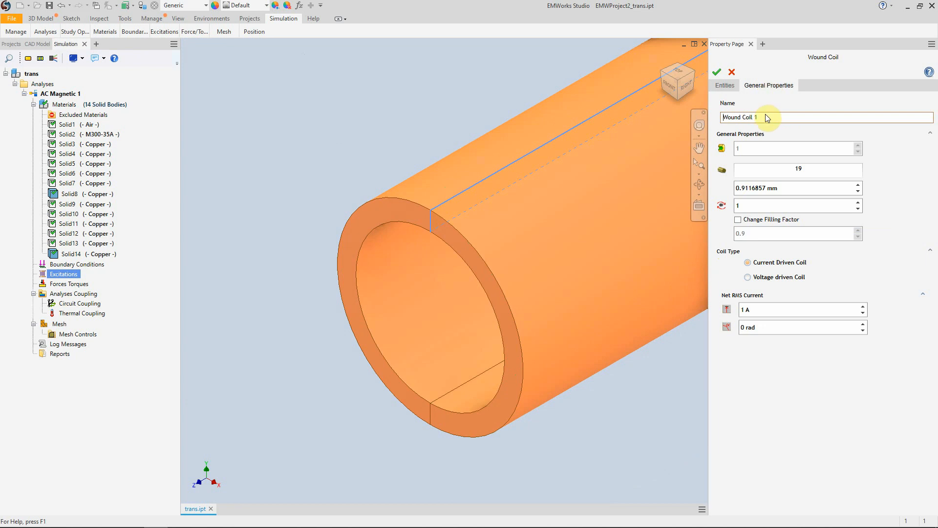
left_click_drag(771, 118, 718, 117)
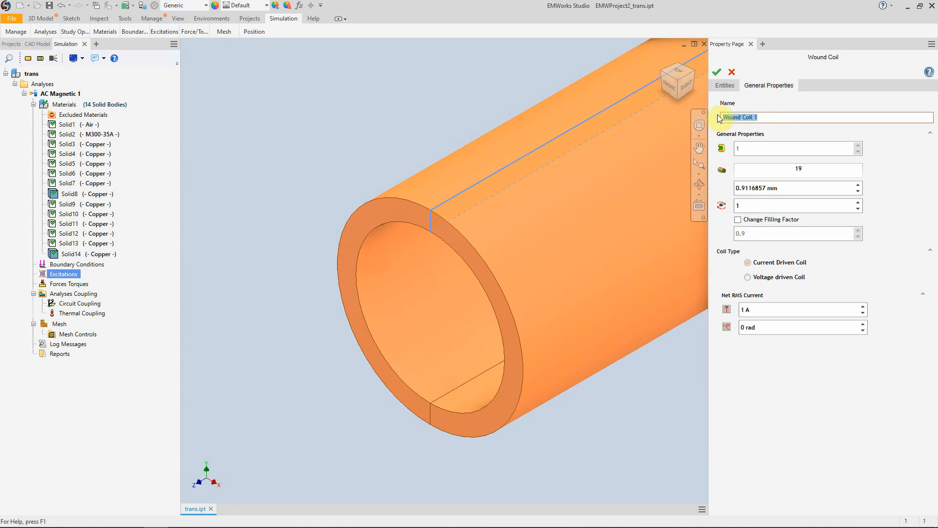
type("Phase A_HV")
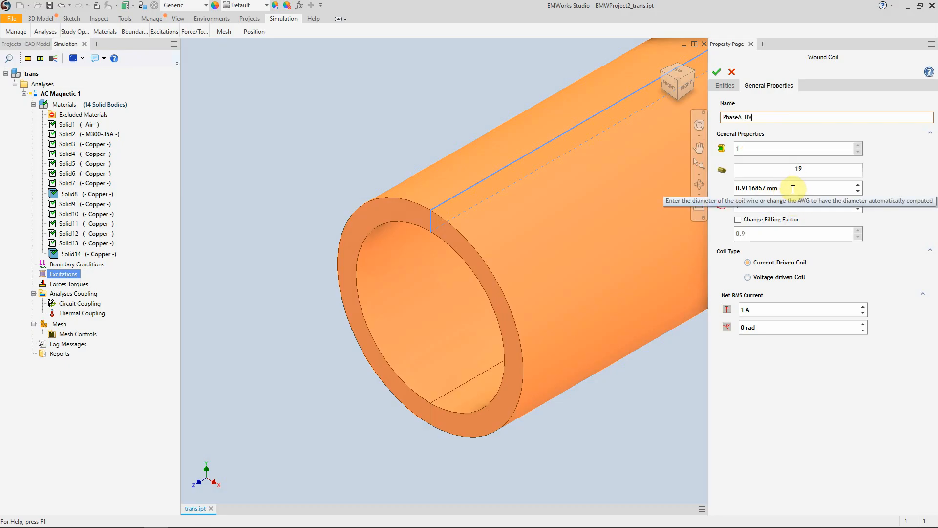
Set the number of turns of the PhaseA_HV wound coil to 1500.
left_click(760, 204)
type("50")
key("BackSpace")
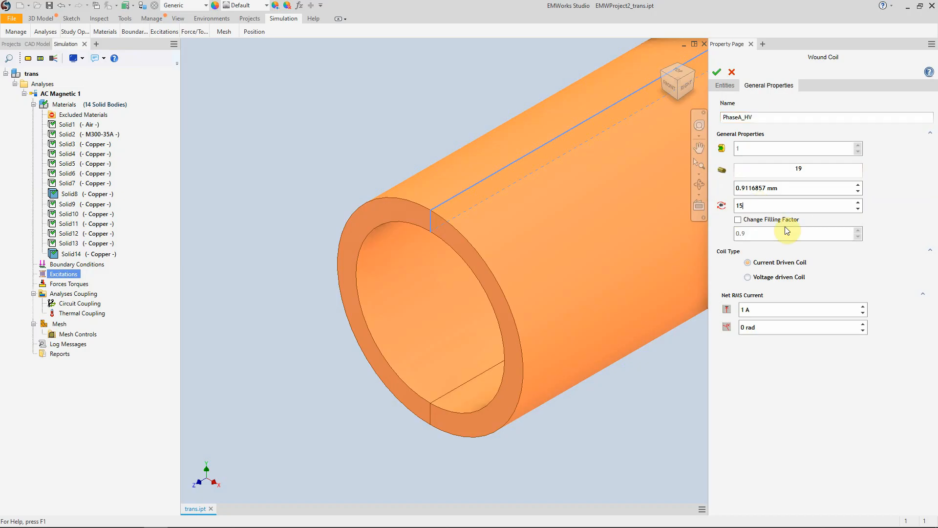
type("00")
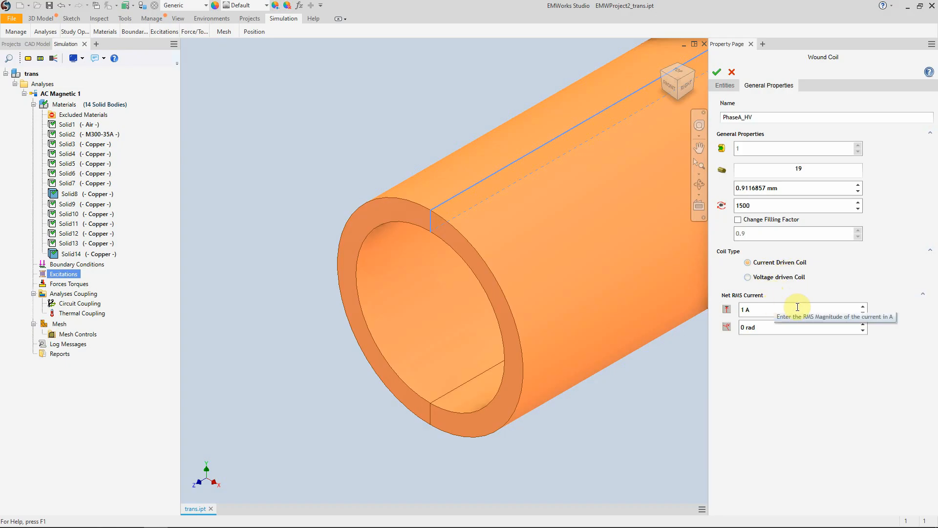
Set the coil's RMS current to 100 A with a phase of 120 deg and accept the wound coil definition.
left_click(746, 310)
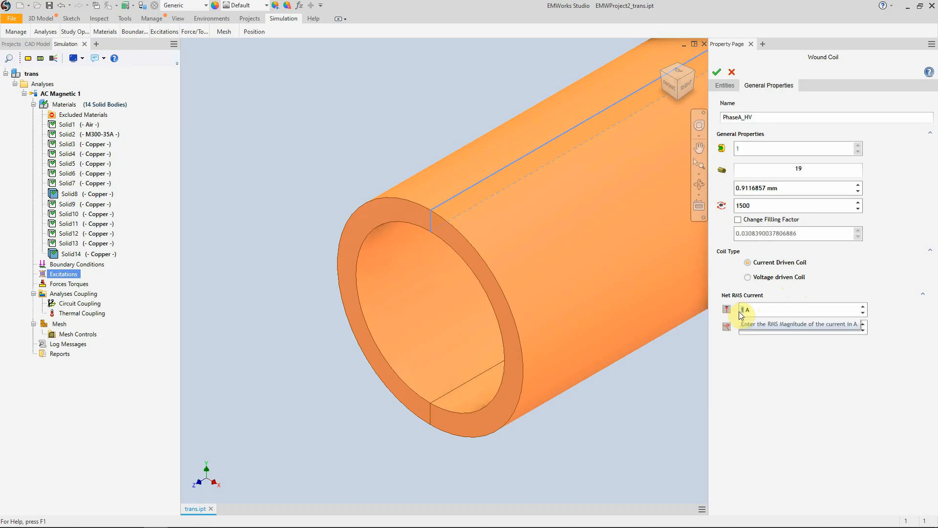
type("100")
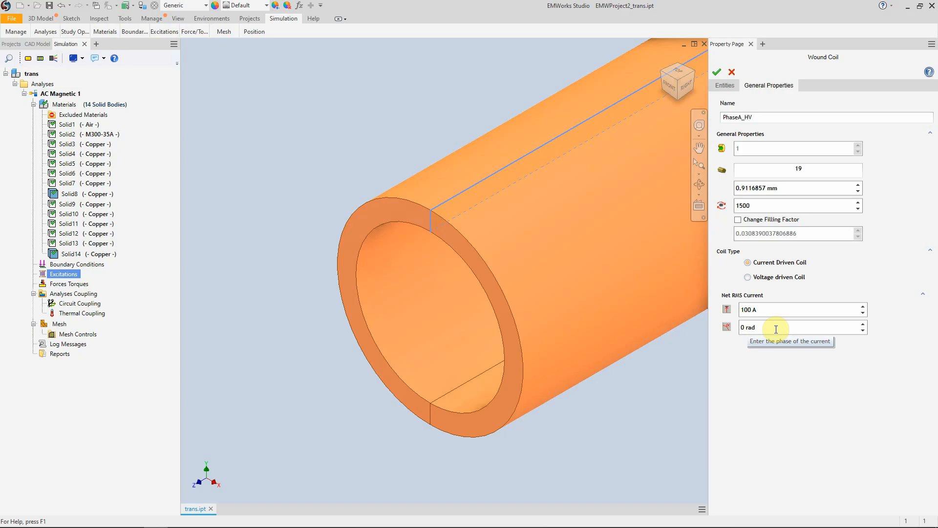
left_click_drag(777, 329, 743, 331)
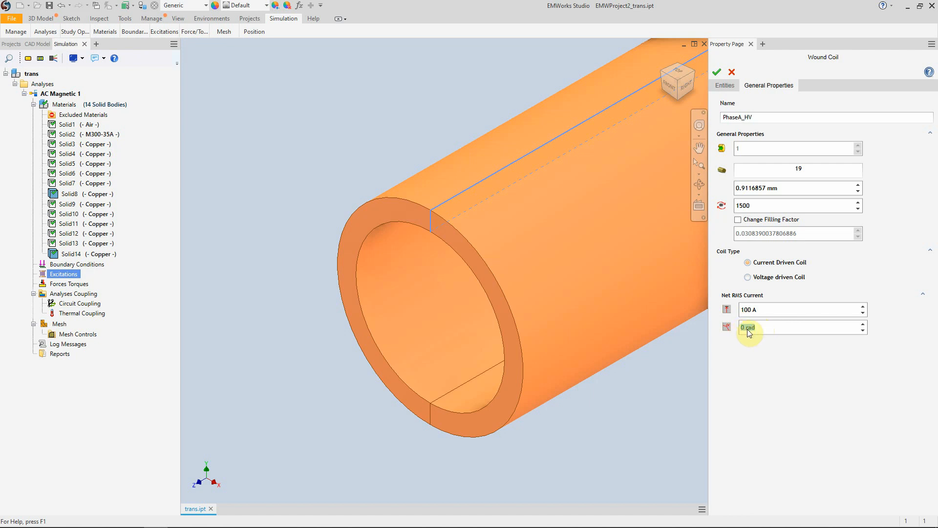
left_click(740, 328)
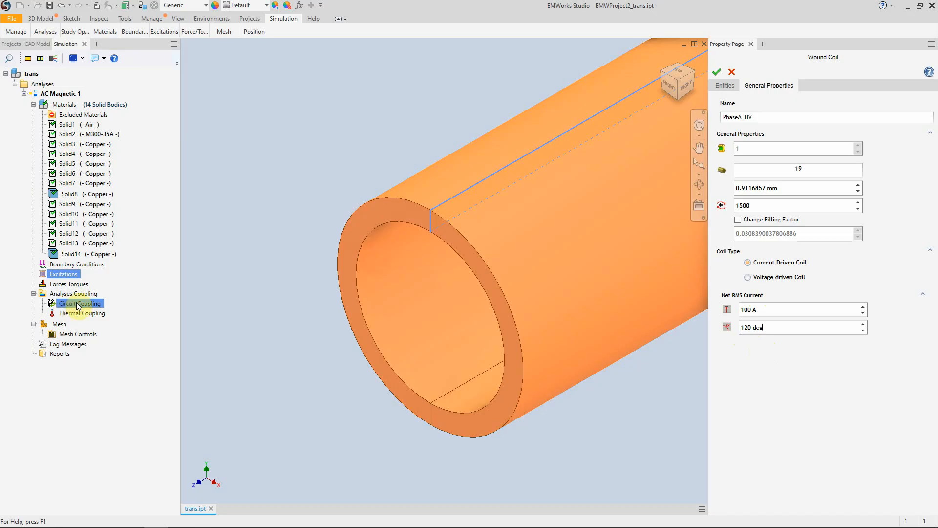
left_click(718, 73)
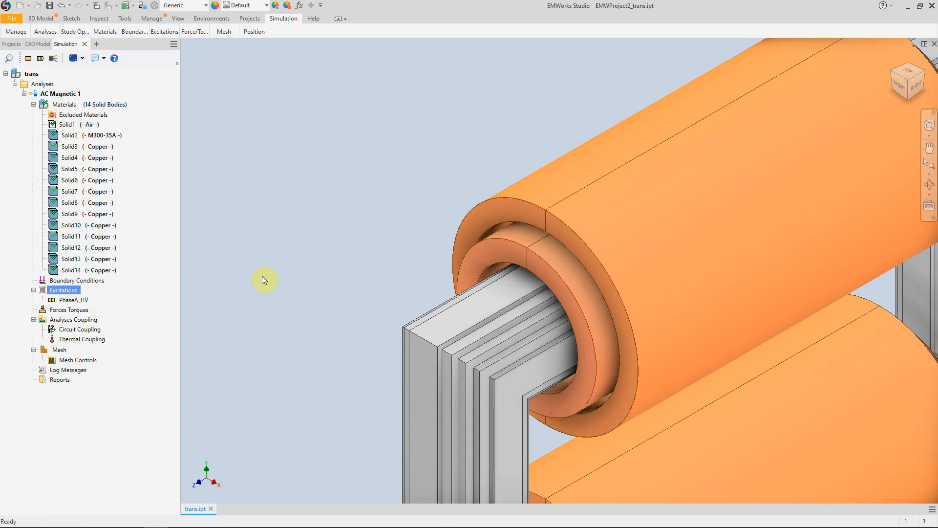
Show the whole transformer in isometric view and look through the calculation options for forces and torques.
left_click(64, 300)
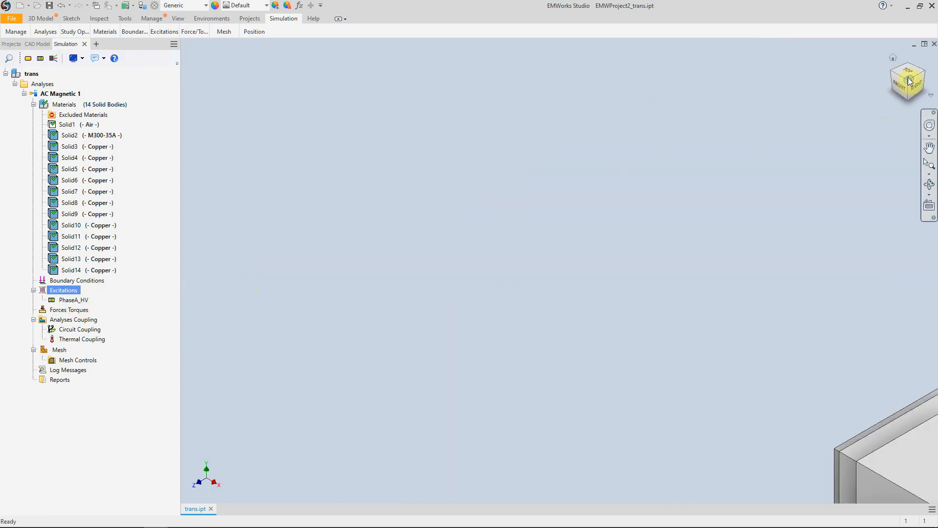
left_click(909, 80)
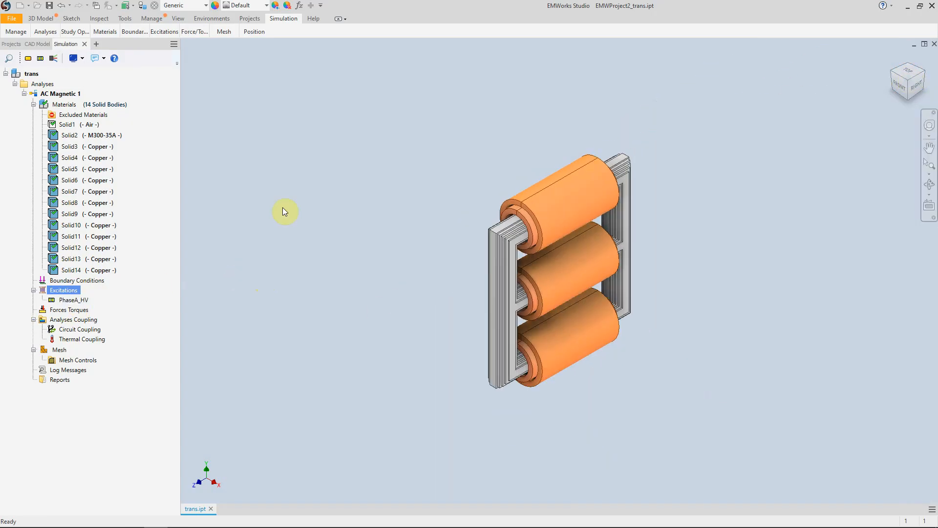
left_click(65, 310, "ctrl")
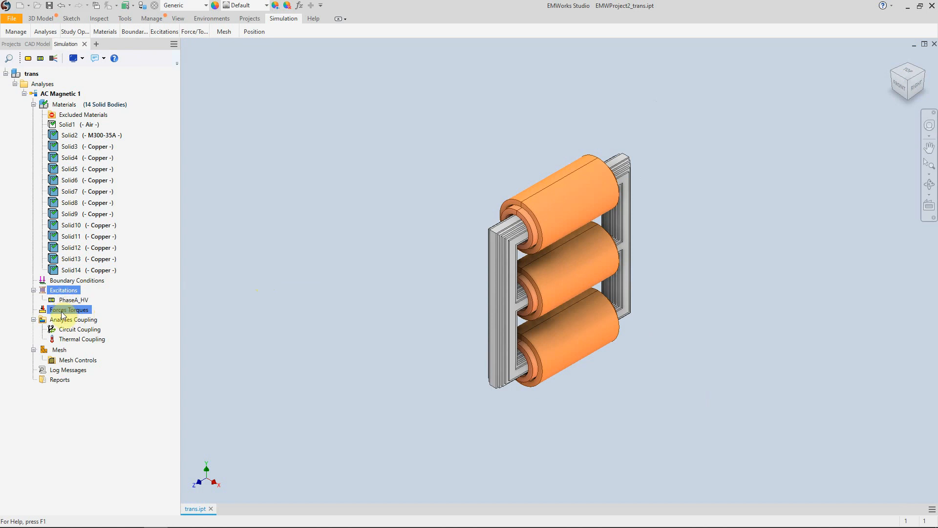
right_click(61, 314)
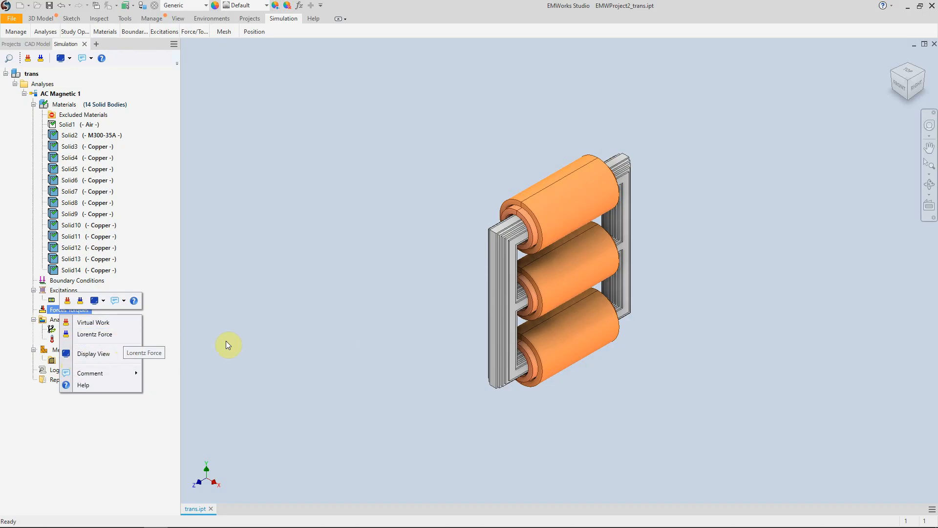
left_click(344, 340)
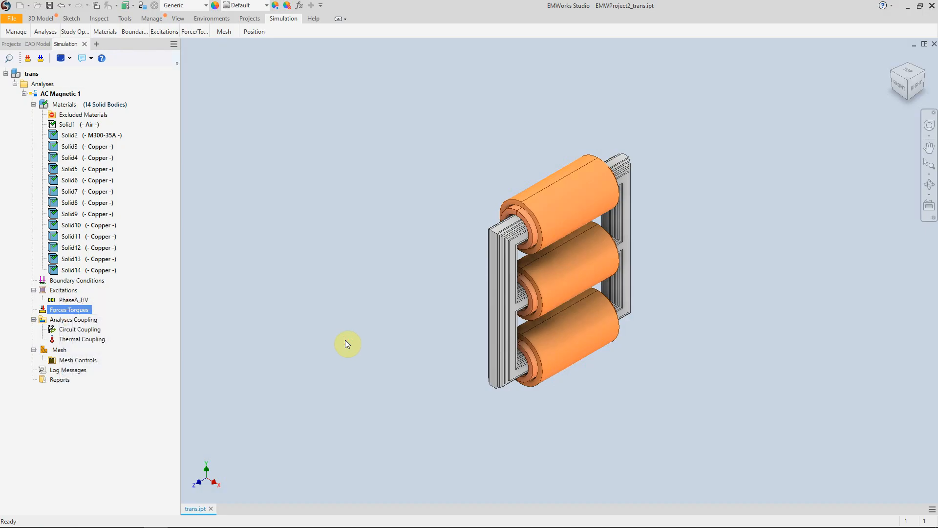
Add a circuit coupling schematic to the study, place an AC current source and an inductor in it, and close the schematic.
right_click(94, 332)
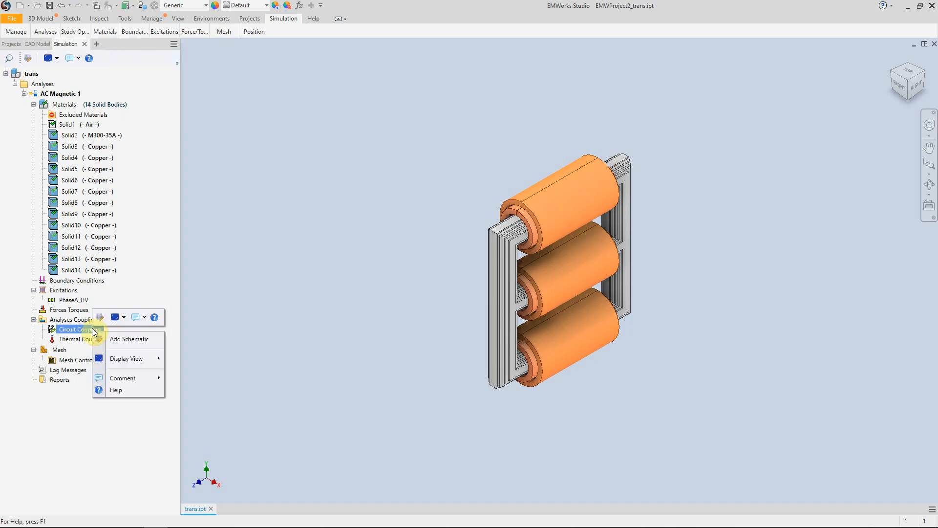
left_click(105, 339)
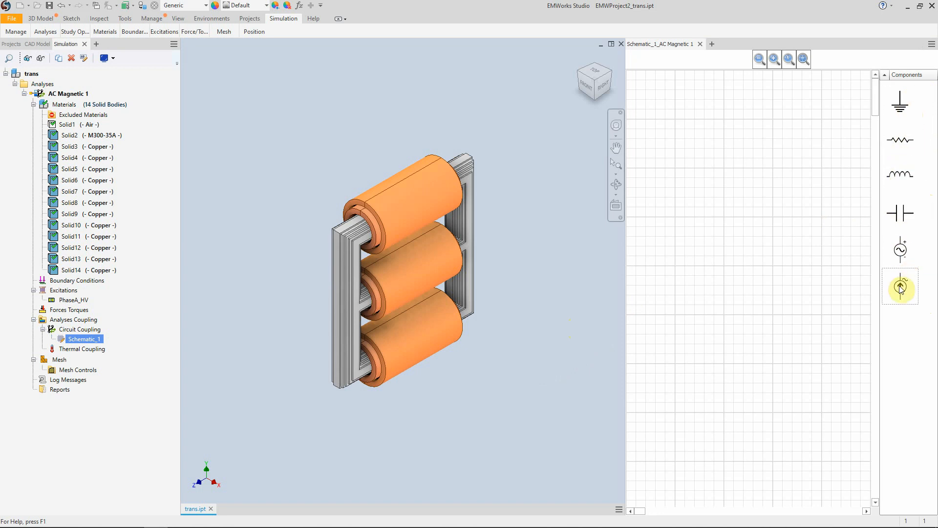
left_click_drag(901, 289, 736, 276)
left_click_drag(900, 174, 826, 245)
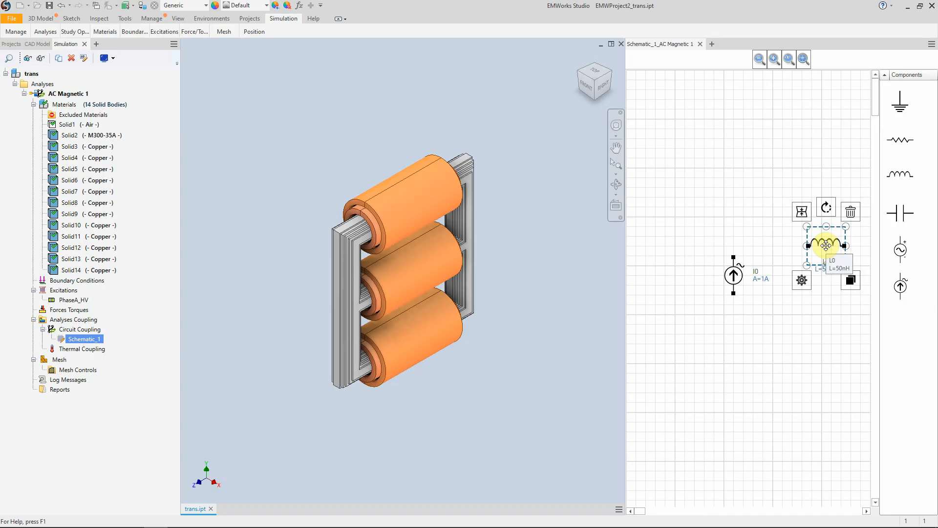
left_click(702, 44)
Examine the thermal coupling options and the global mesh parameters of the study without creating a mesh.
left_click(92, 350)
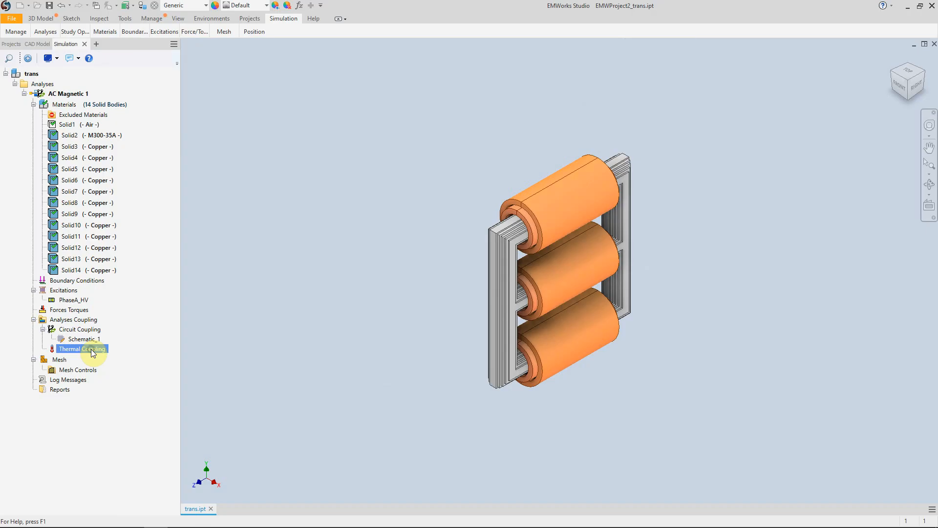
right_click(91, 349)
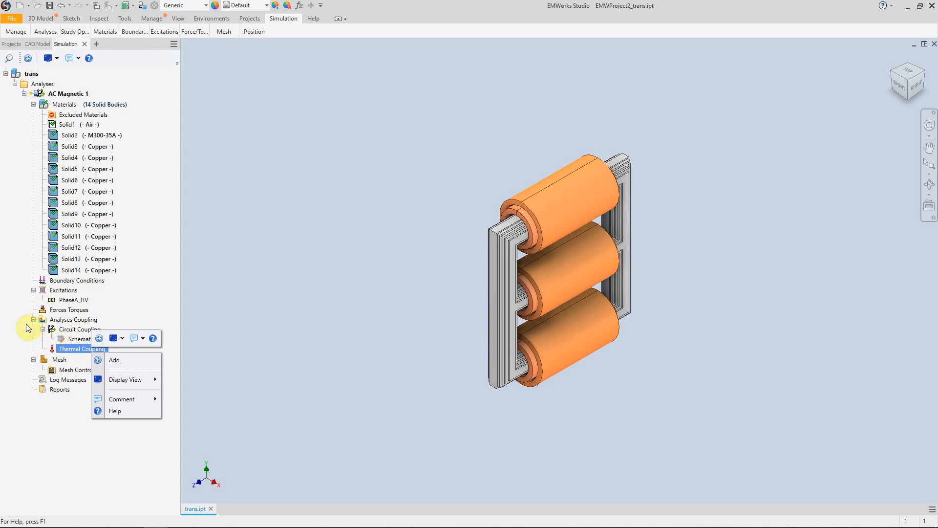
left_click(60, 359)
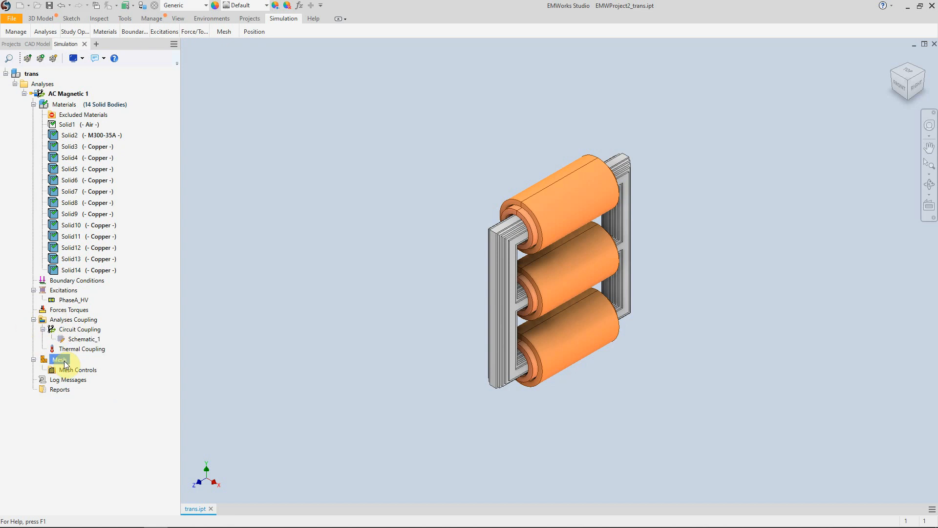
right_click(63, 361)
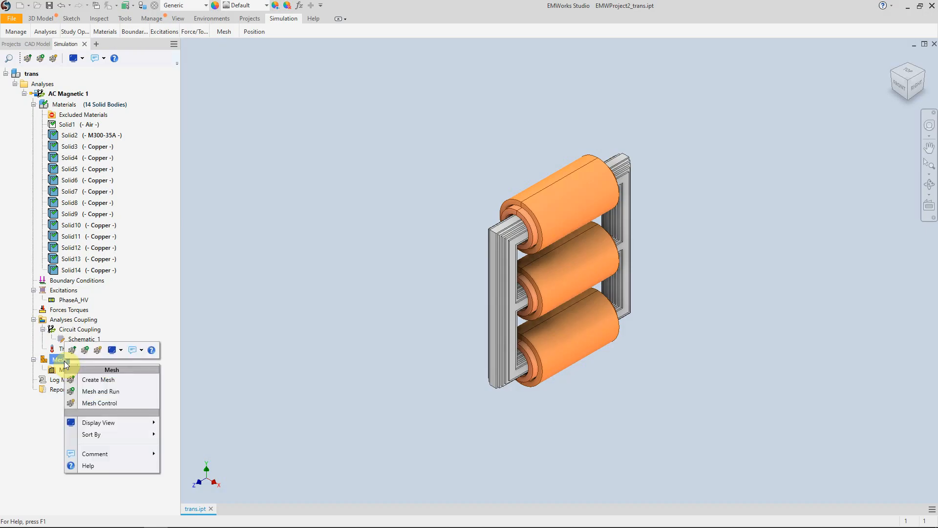
left_click(91, 379)
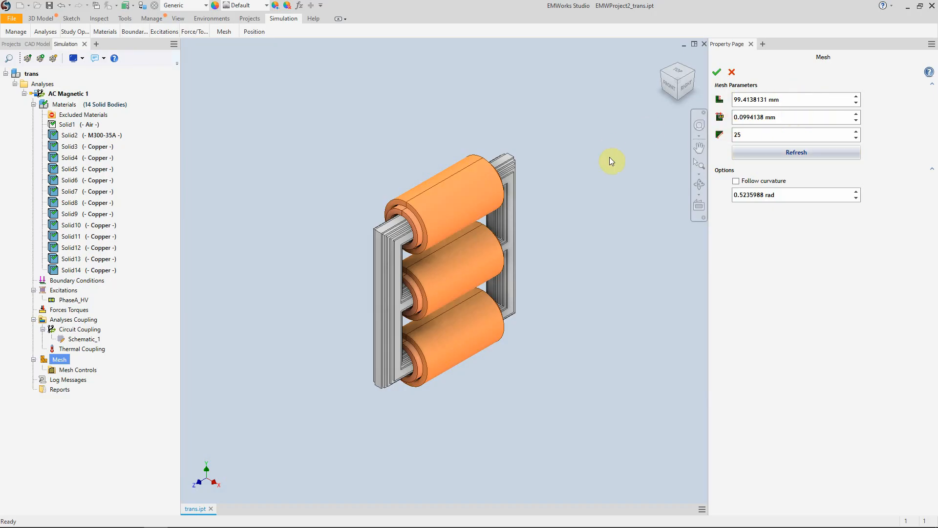
left_click(733, 74)
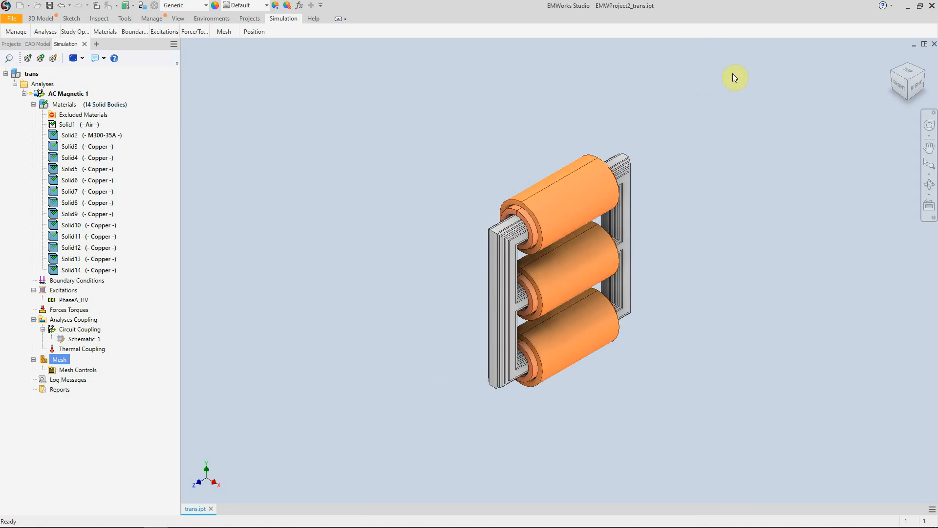
Start a mesh control and select the core body Solid2 as its entity.
left_click(58, 362)
right_click(59, 363)
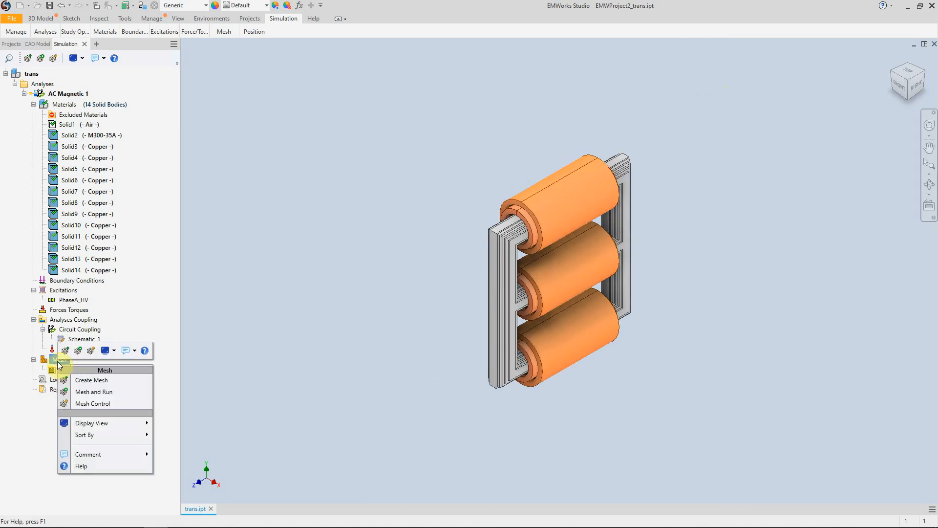
left_click(97, 403)
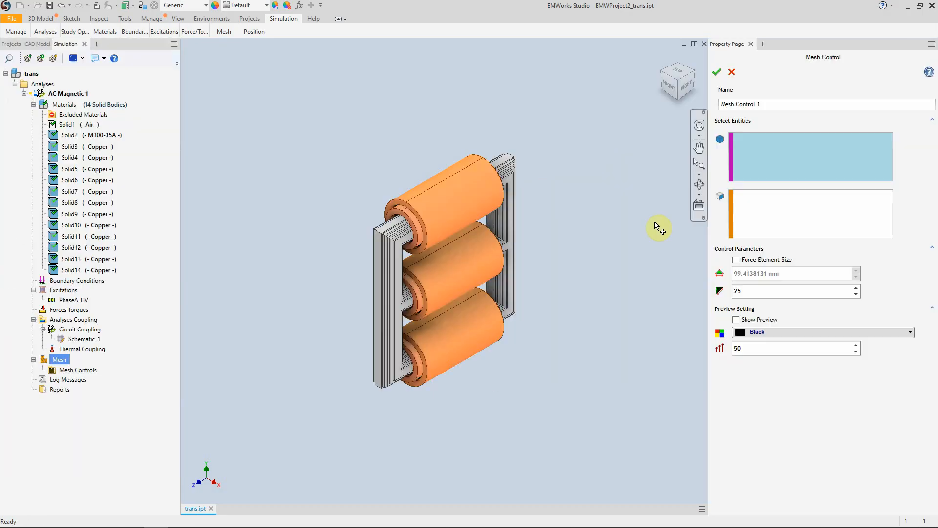
left_click(748, 157)
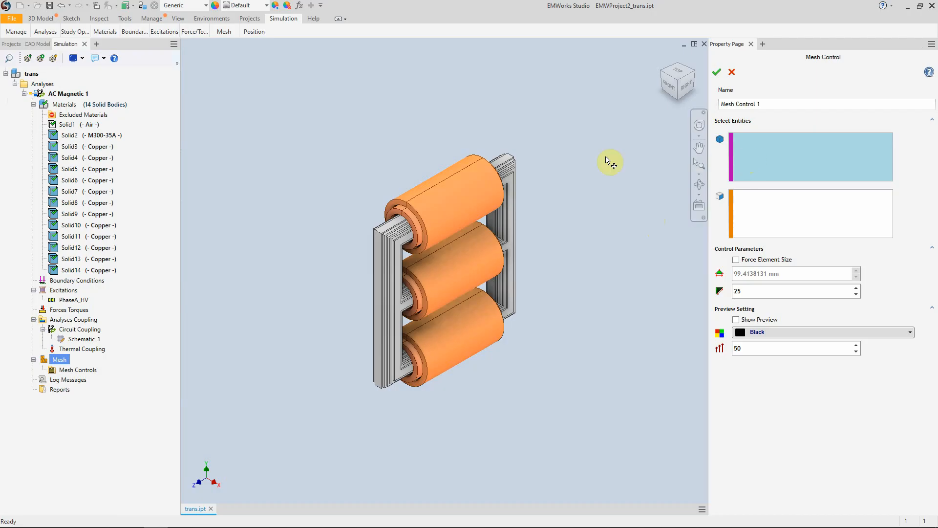
left_click(515, 179)
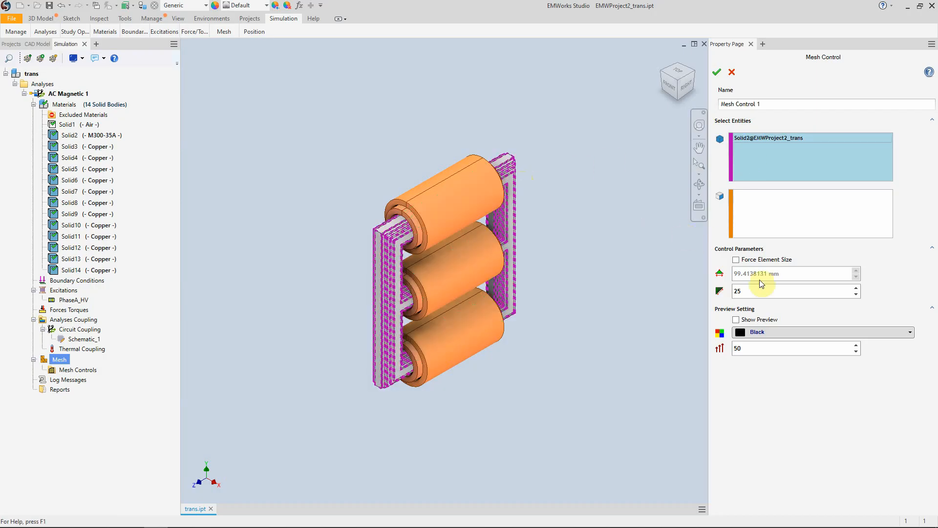
Force the core's mesh element size to 2 mm and accept the mesh control.
left_click(736, 259)
left_click(788, 275)
left_click(747, 274)
left_click_drag(775, 273, 732, 274)
type("2")
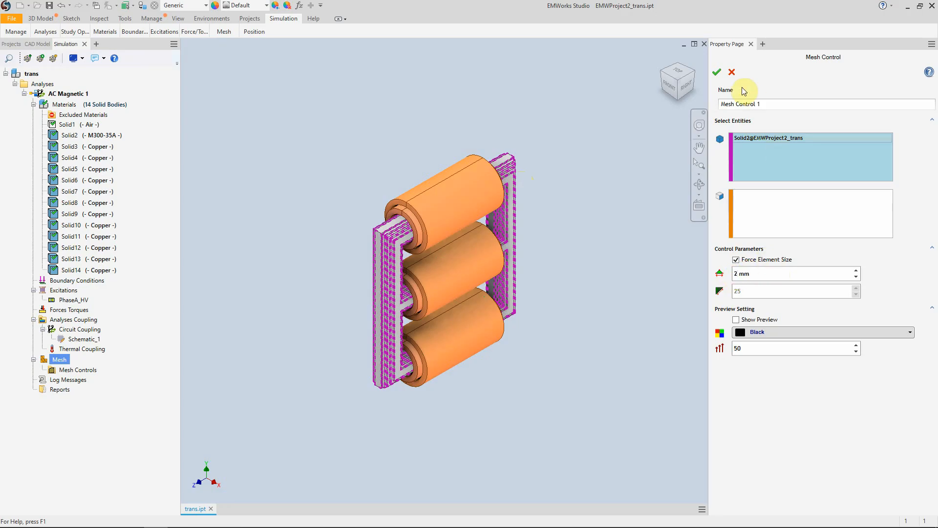
left_click(717, 73)
Review the global mesh parameters again and check the available commands of the AC Magnetic 1 study.
left_click(81, 381)
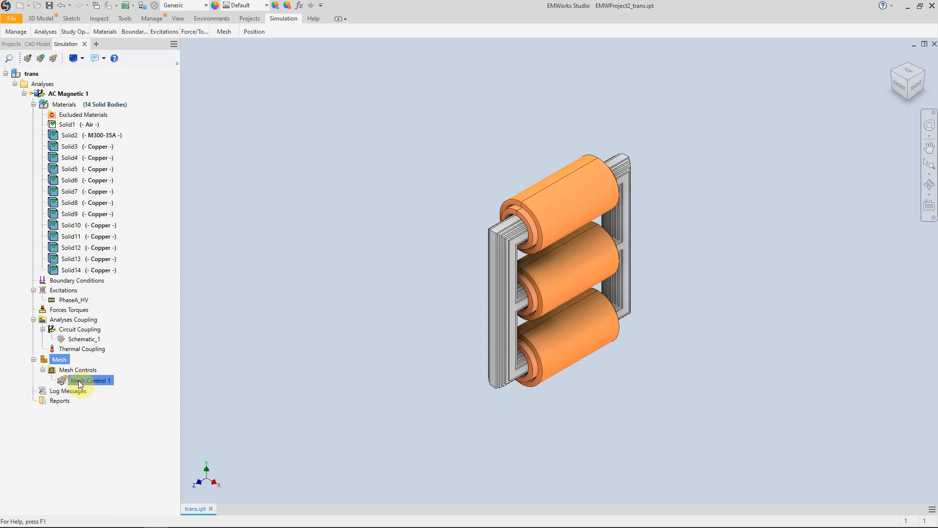
right_click(59, 359)
left_click(79, 381)
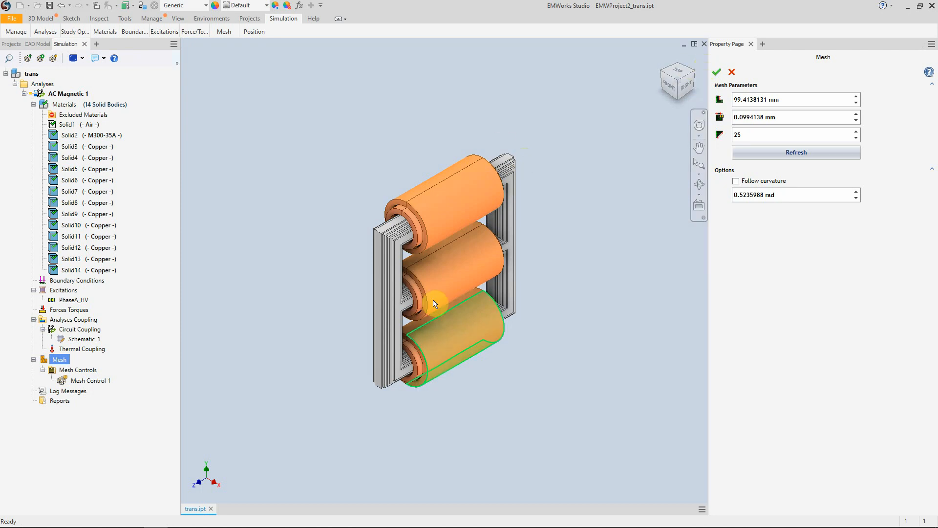
left_click(716, 72)
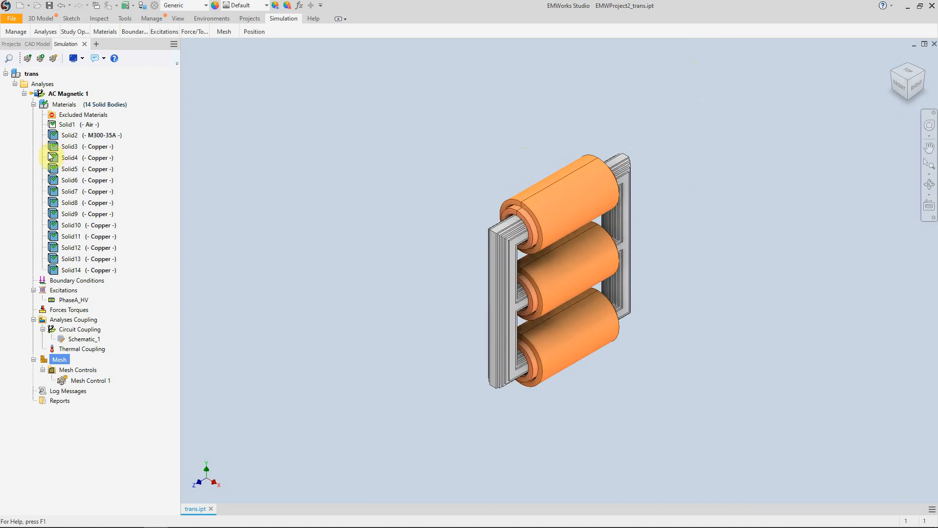
right_click(56, 94)
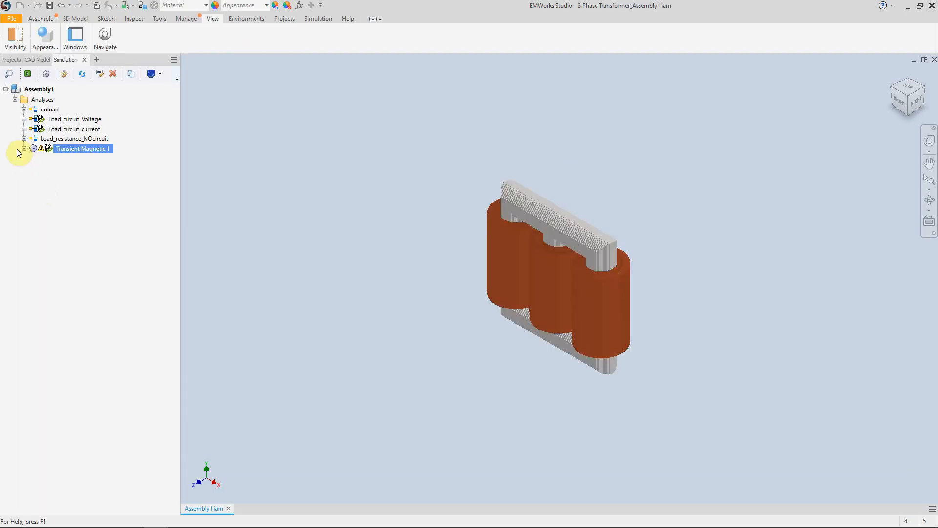
Expand the noload study of the 3 Phase Transformer assembly and examine the general properties of wound coil P1.
left_click(24, 110)
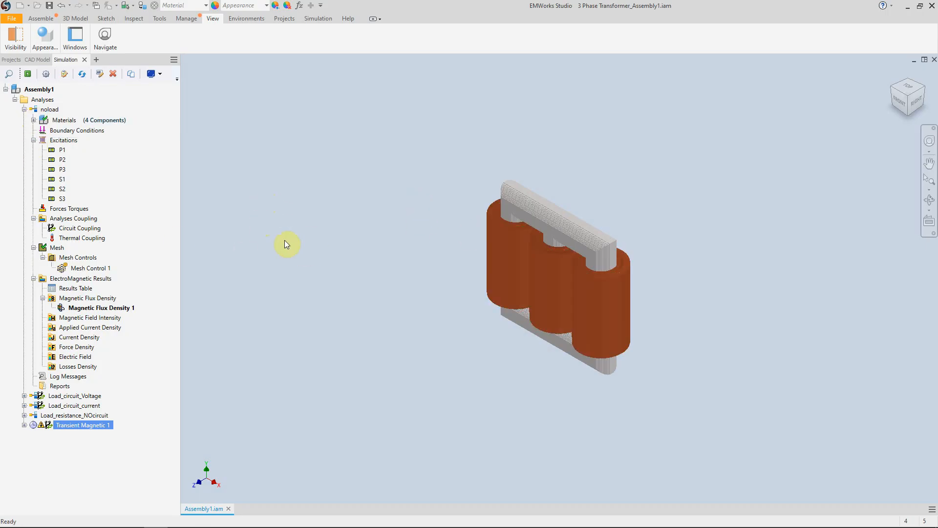
right_click(65, 151)
left_click(73, 153)
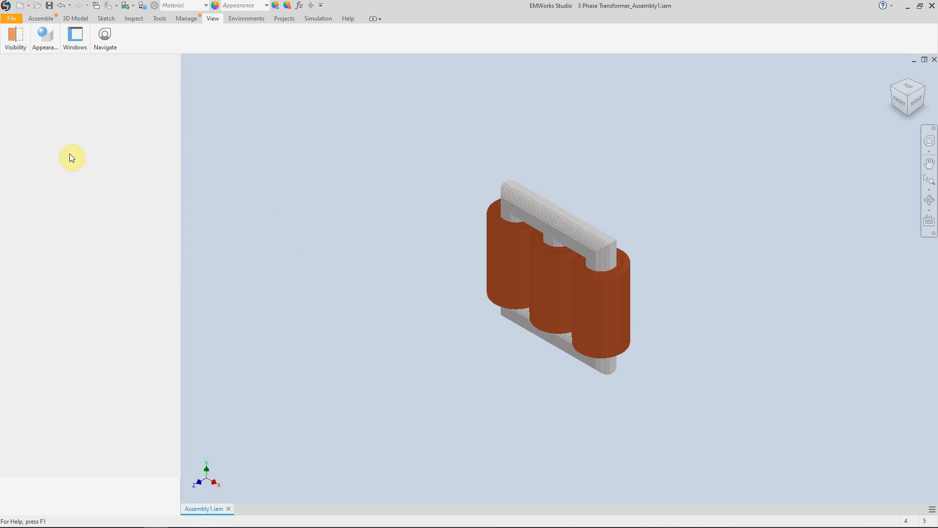
left_click(775, 102)
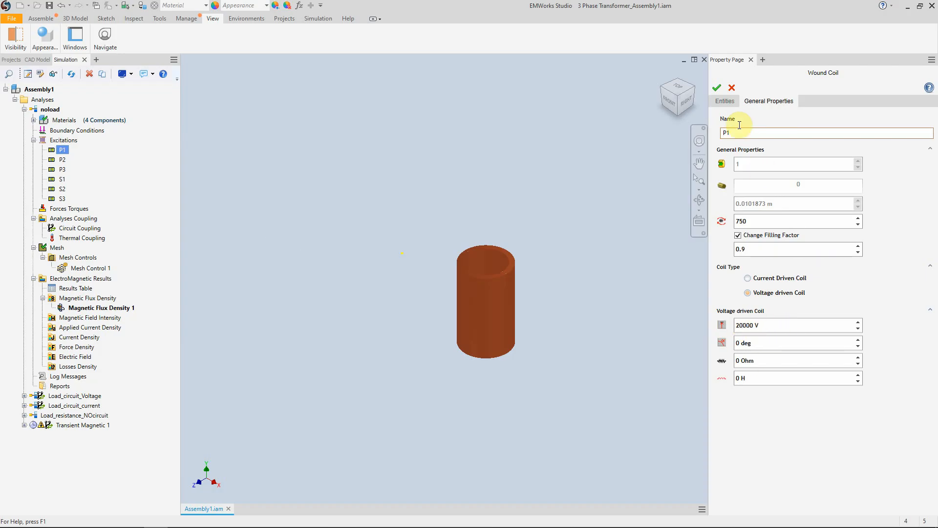
left_click(717, 88)
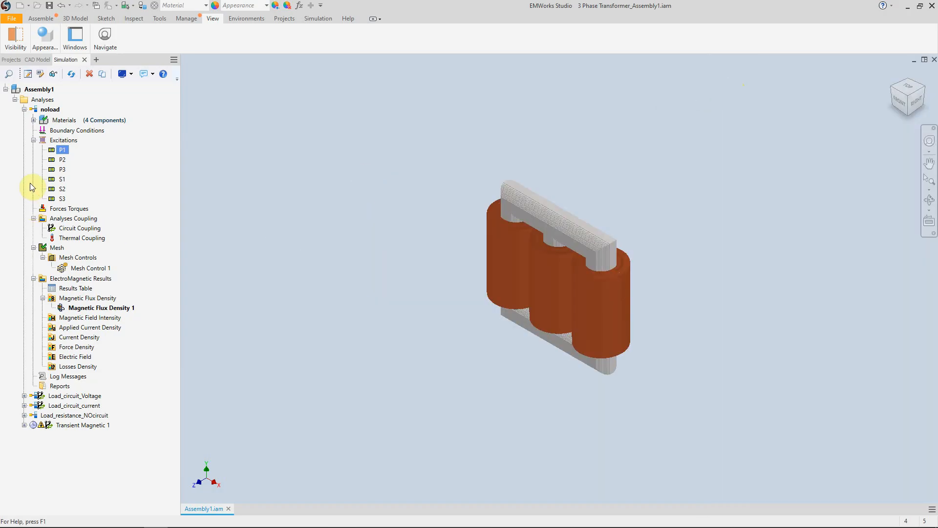
Open the definition of secondary wound coil S1 in the noload study and examine its general properties.
right_click(59, 189)
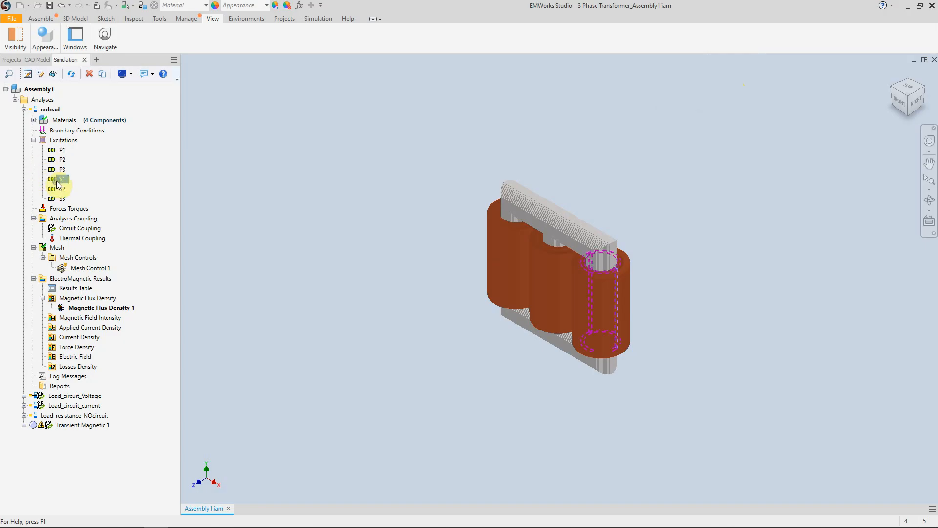
left_click(67, 186)
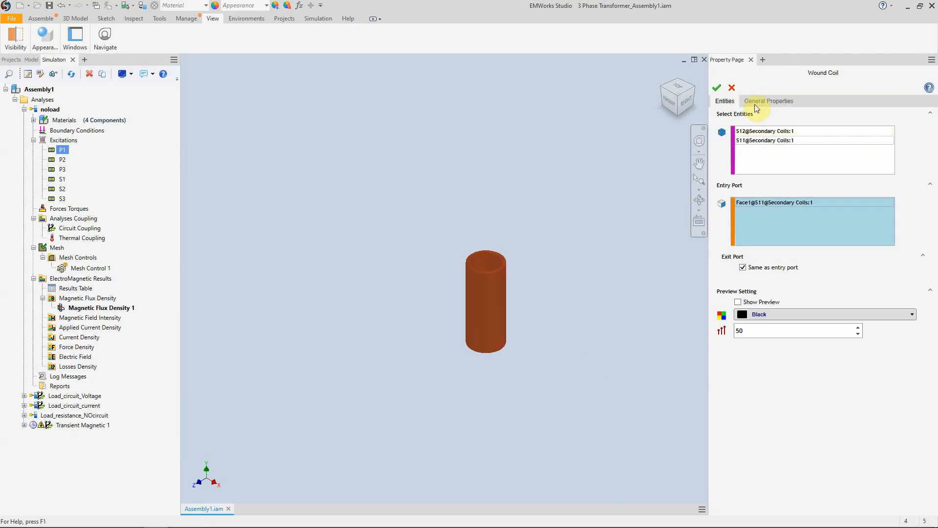
left_click(746, 103)
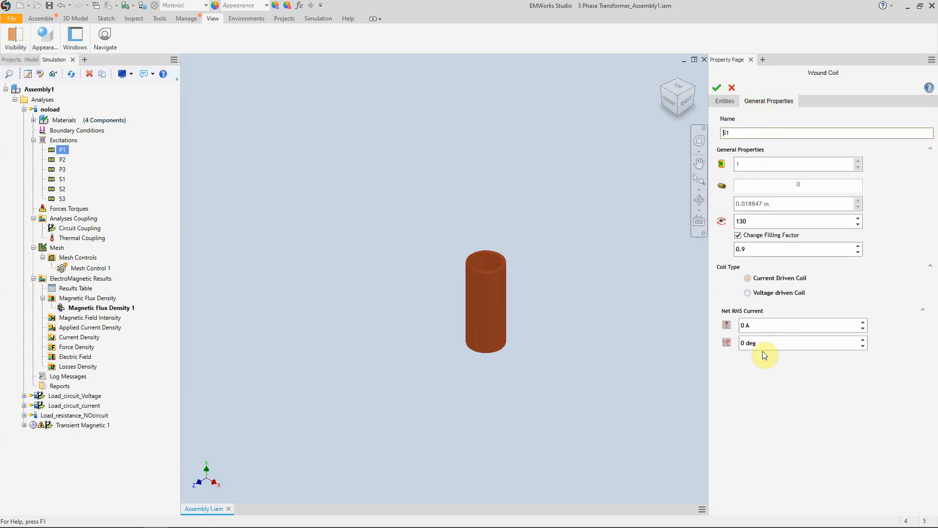